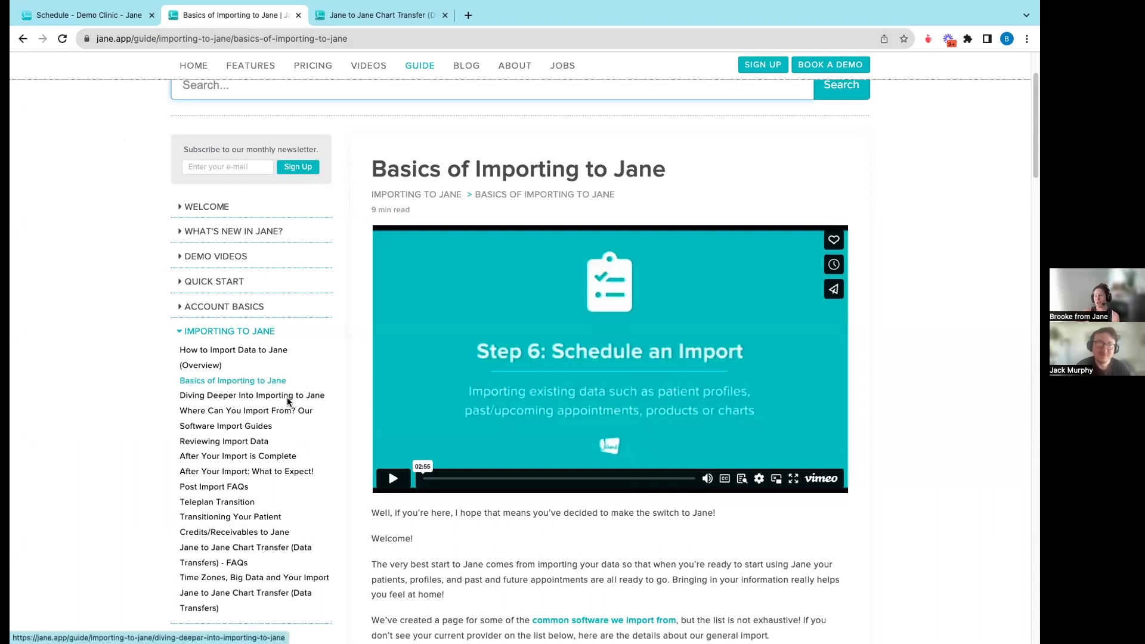
- Scroll the Basics of Importing article past File Type, Patient List and Appointments to Products
scroll(292, 400, "down", 3)
scroll(451, 434, "up", 2)
scroll(450, 434, "down", 2)
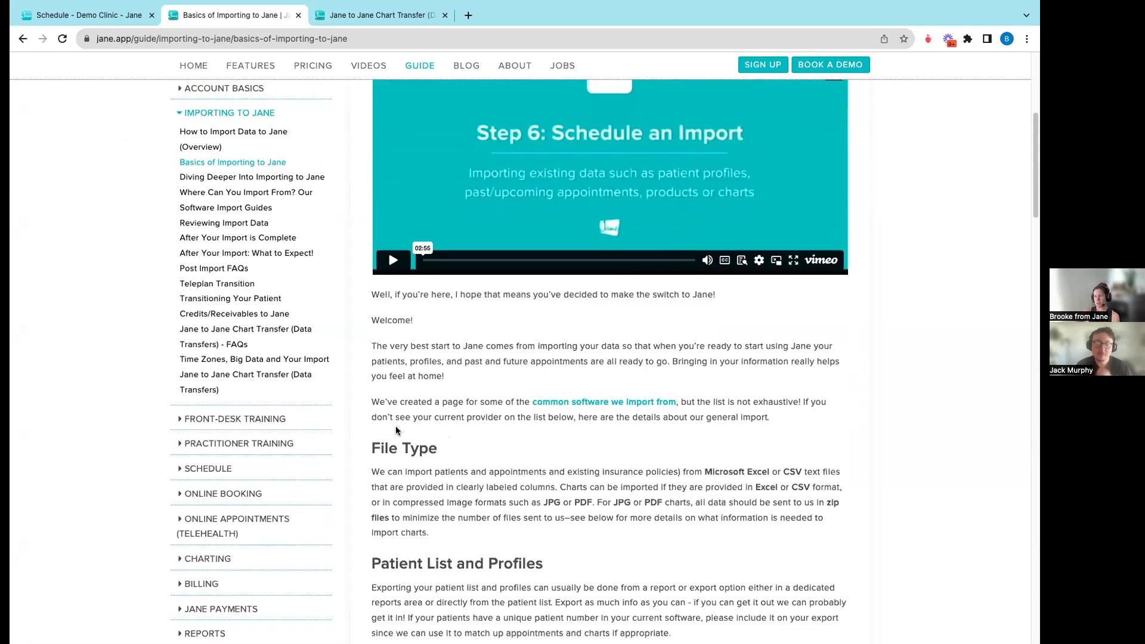
scroll(477, 418, "down", 1)
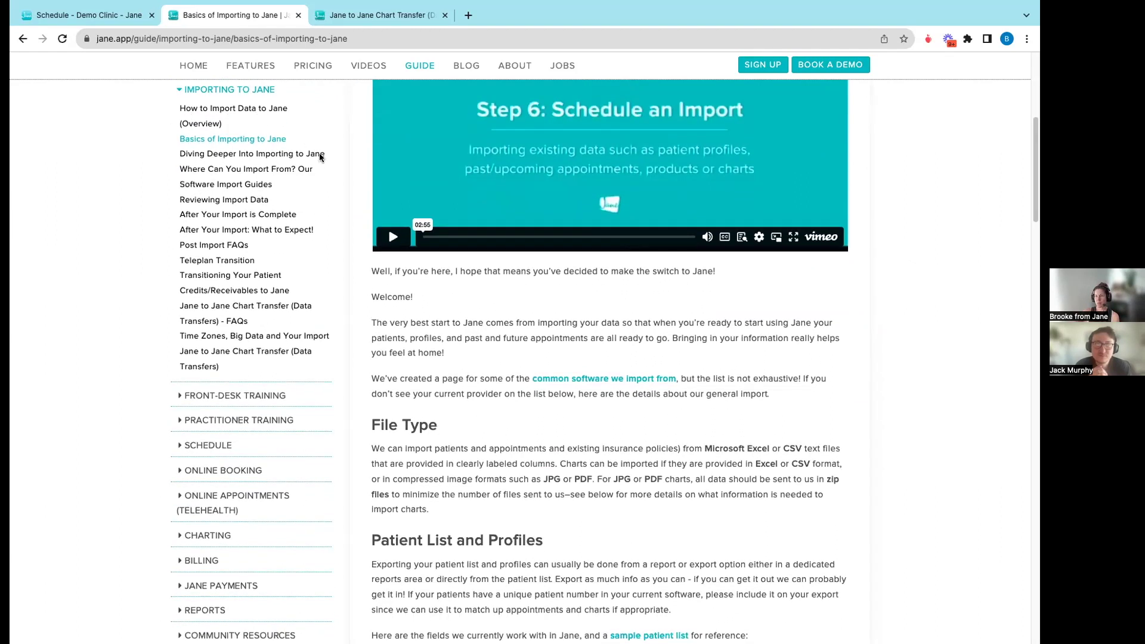
scroll(448, 375, "down", 2)
scroll(449, 371, "up", 9)
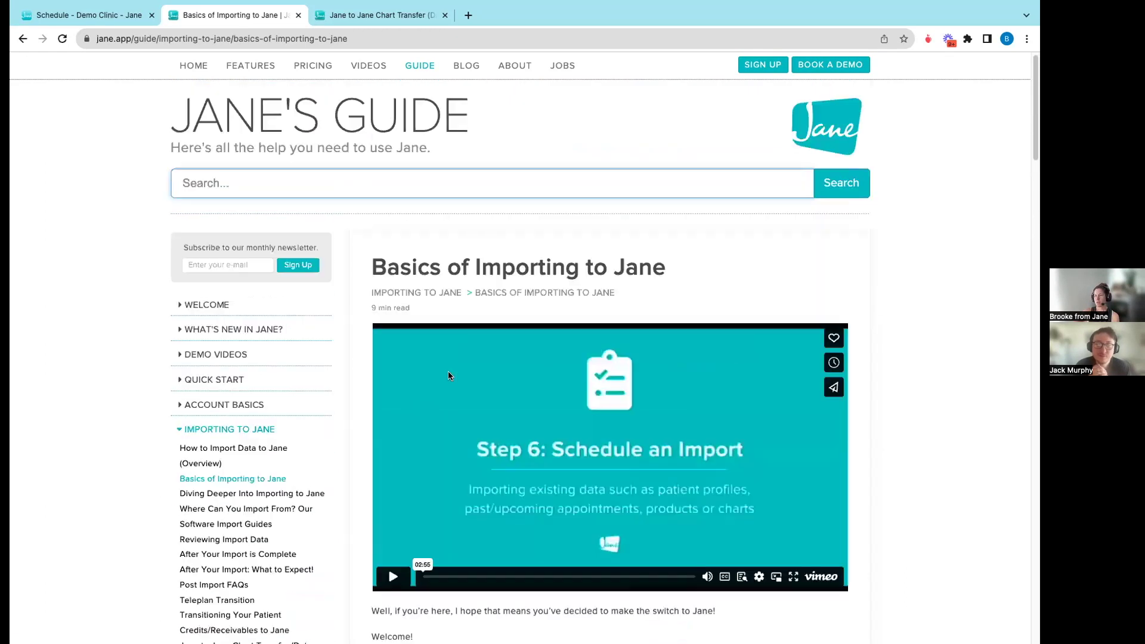
scroll(449, 371, "down", 8)
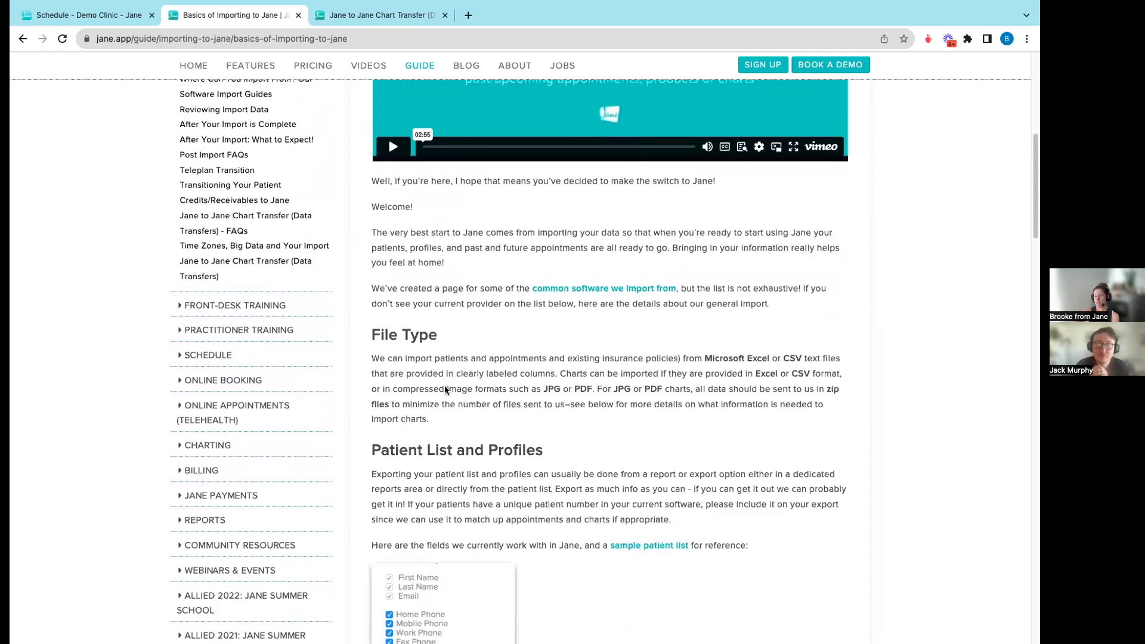
scroll(450, 382, "down", 3)
scroll(436, 370, "down", 1)
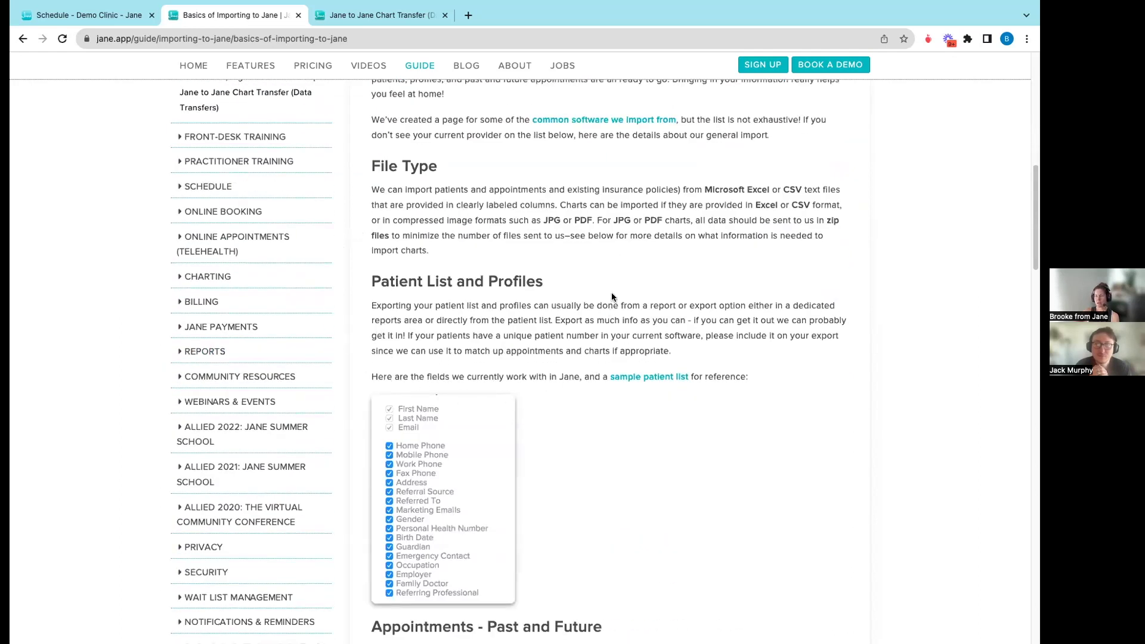
scroll(581, 342, "down", 3)
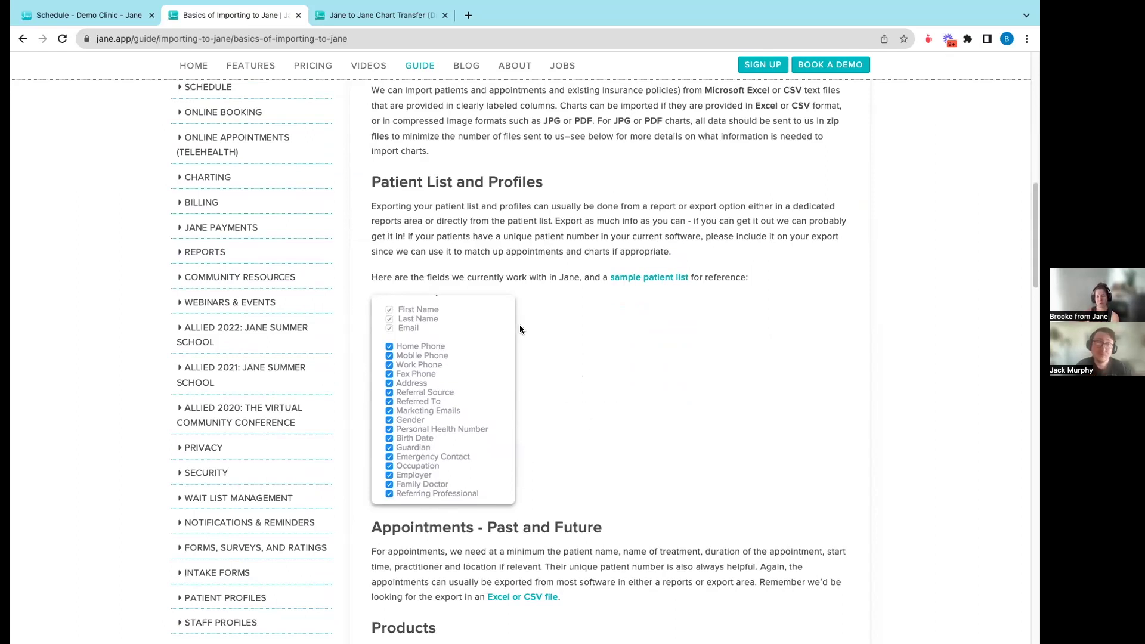
scroll(543, 331, "down", 2)
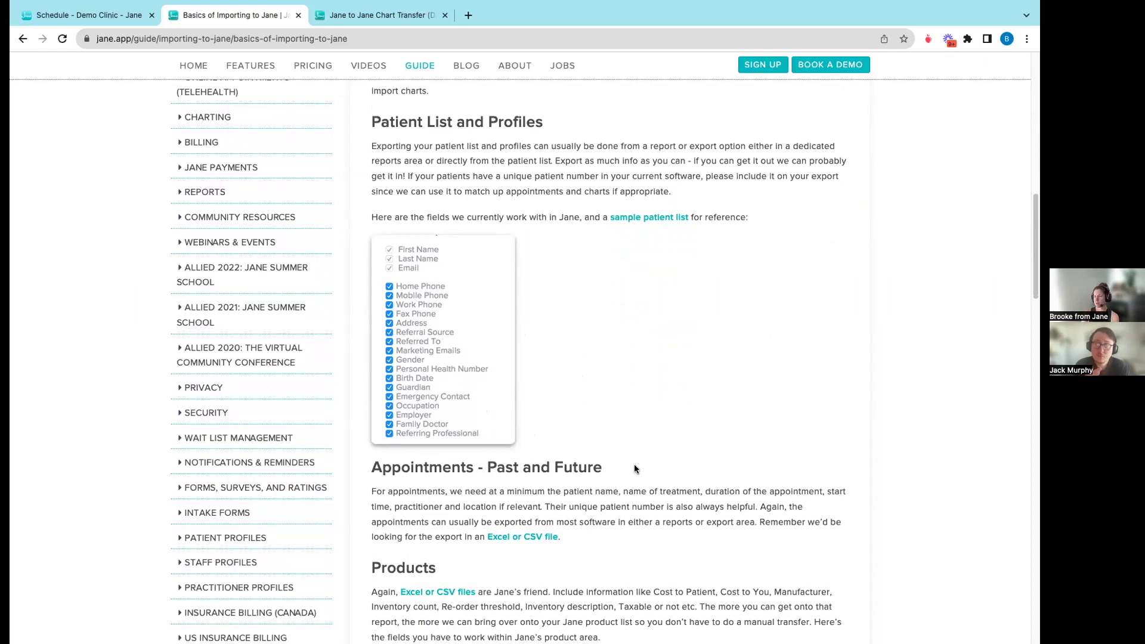
scroll(535, 480, "down", 5)
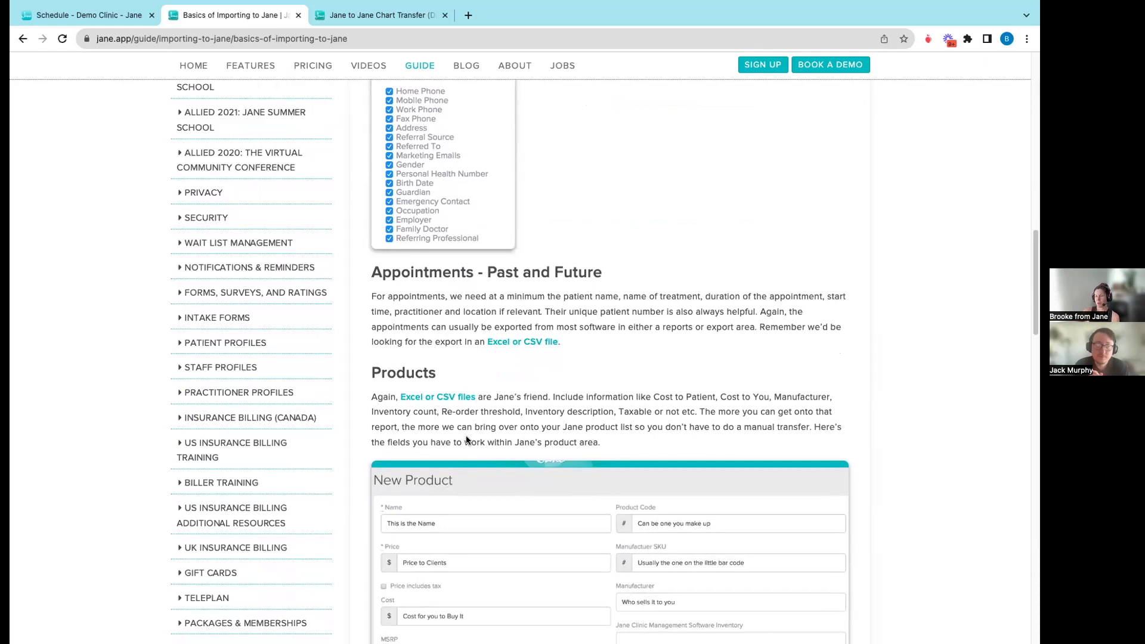
- Read the Products and Charts import sections, then scroll back to the Step 6 introduction video
scroll(463, 436, "down", 7)
scroll(464, 440, "down", 4)
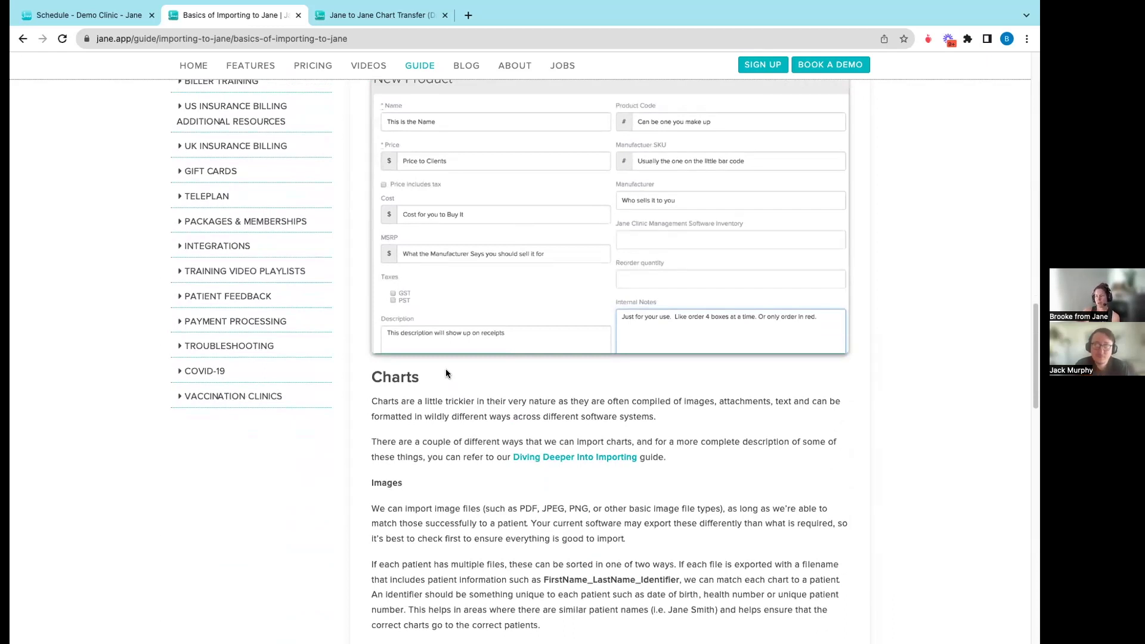
scroll(446, 371, "up", 1)
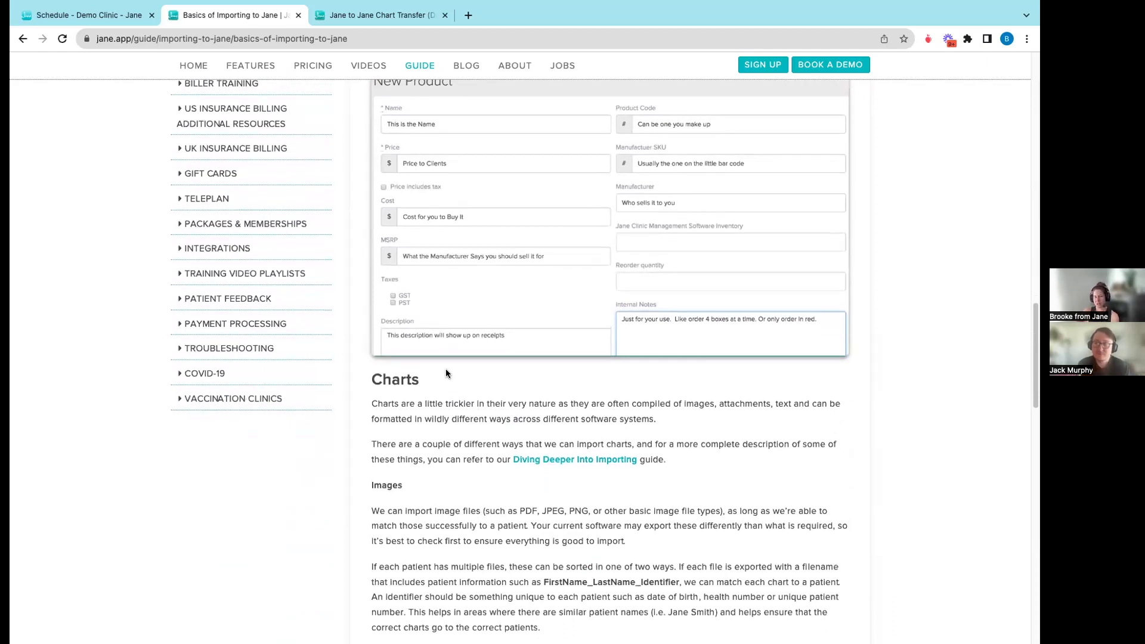
scroll(447, 371, "up", 3)
scroll(445, 371, "up", 4)
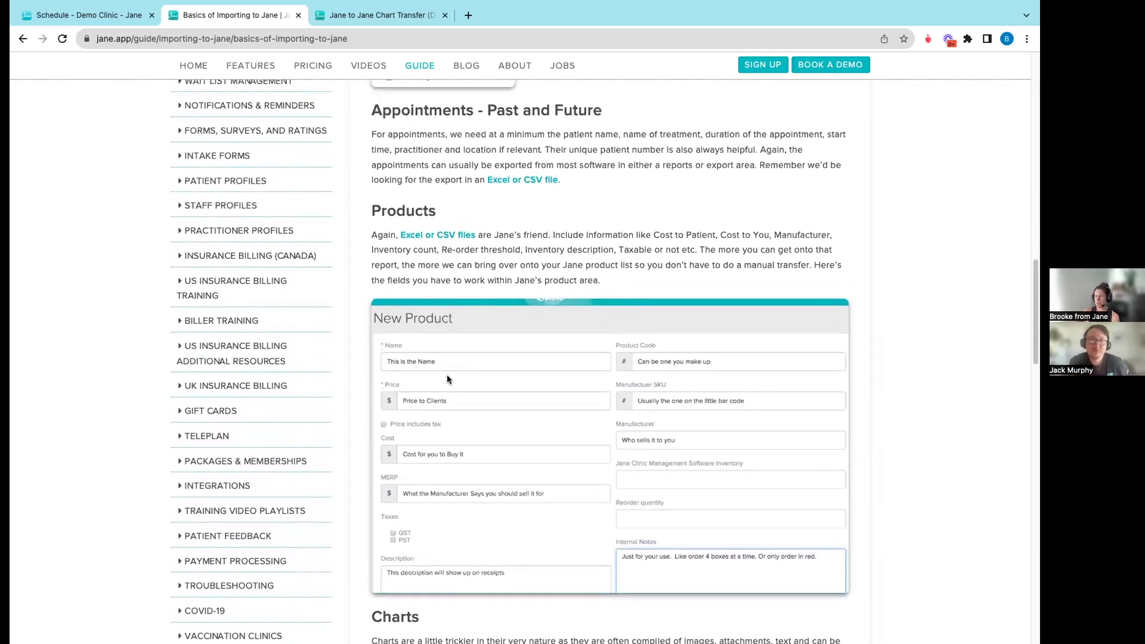
scroll(446, 375, "up", 8)
scroll(446, 375, "down", 4)
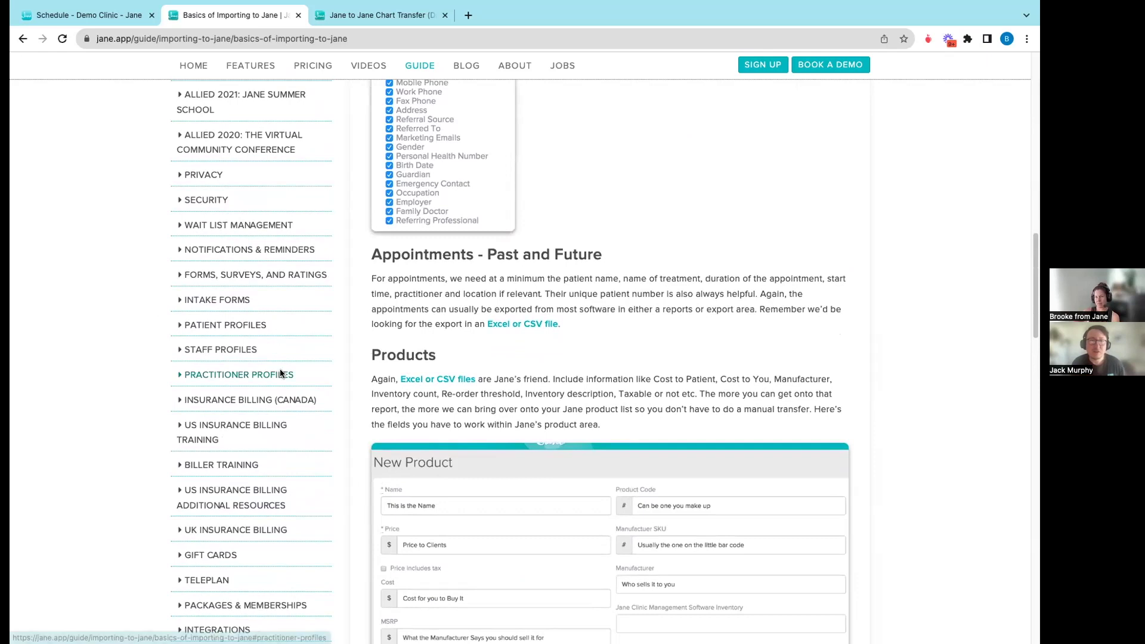
scroll(280, 369, "up", 3)
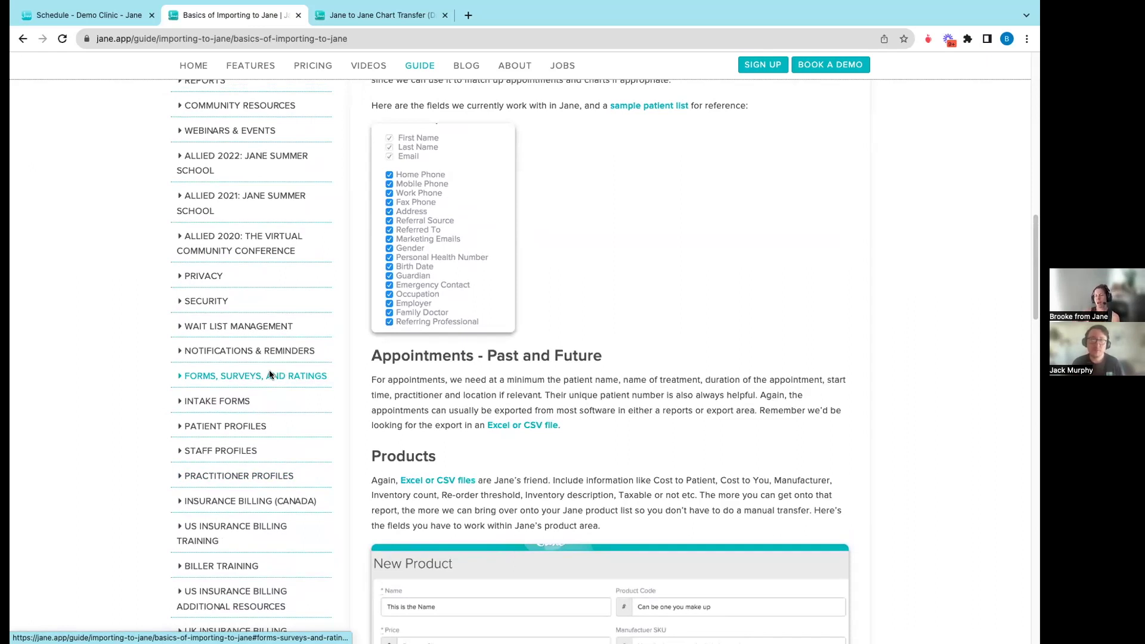
scroll(265, 367, "up", 5)
scroll(263, 364, "up", 5)
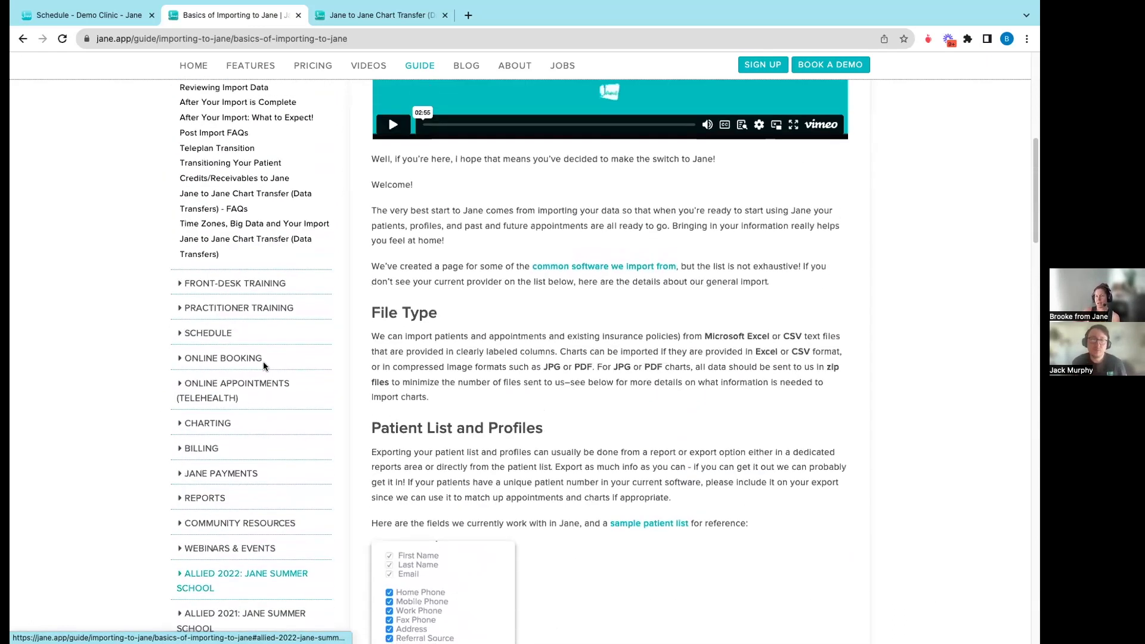
- Open 'Where Can You Import From? Our Software Import Guides' and browse its Common Software list
left_click(238, 213)
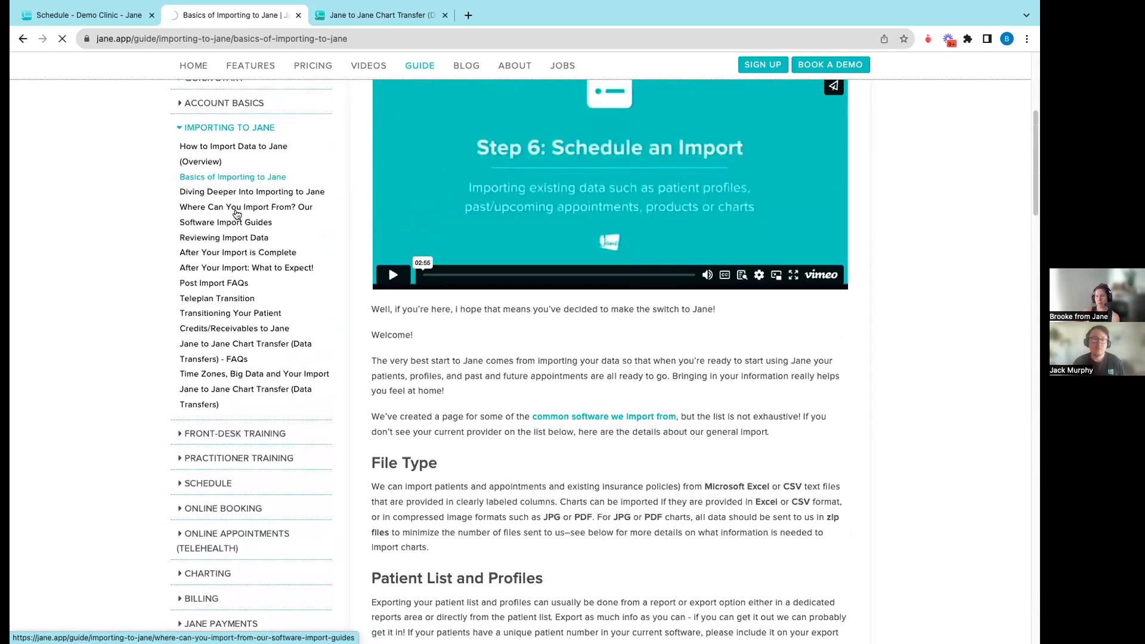
scroll(442, 365, "down", 9)
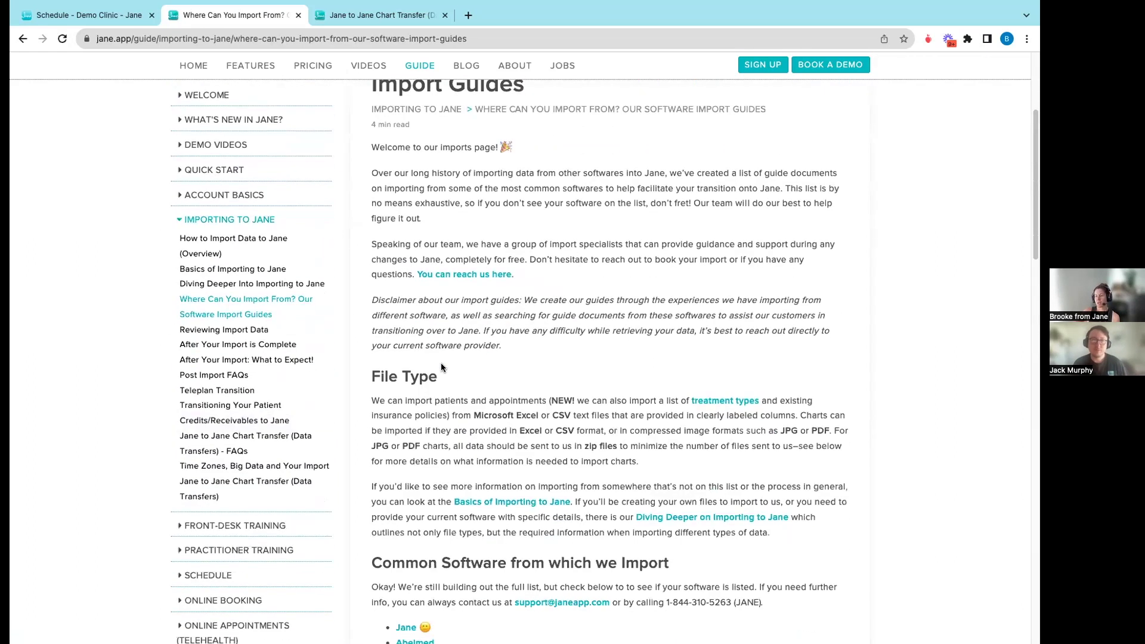
scroll(443, 373, "down", 2)
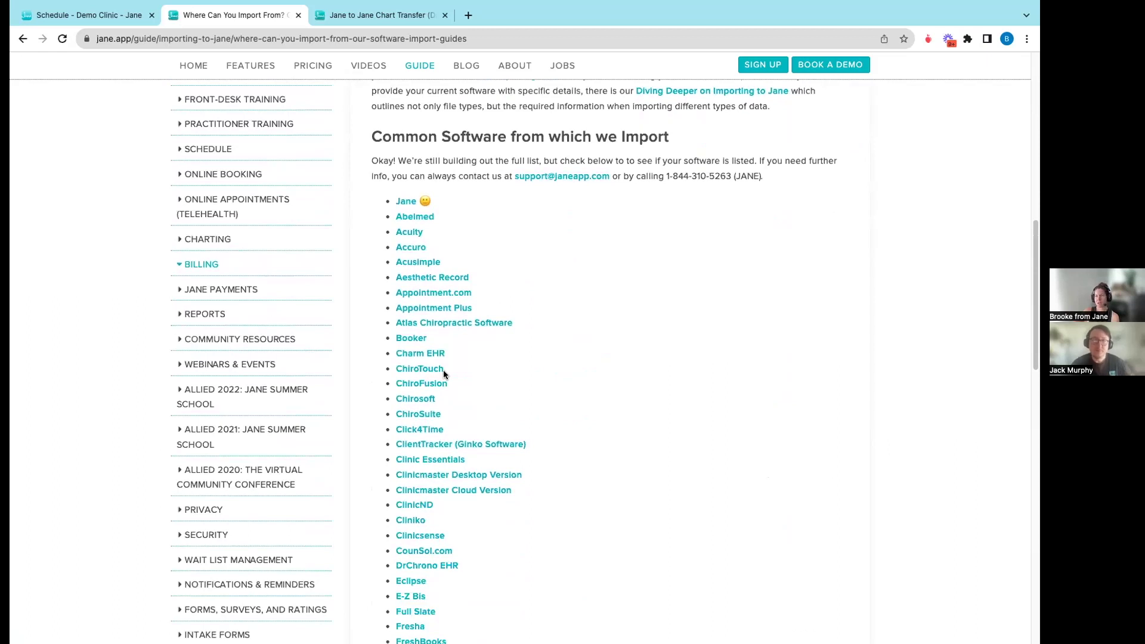
scroll(443, 373, "down", 2)
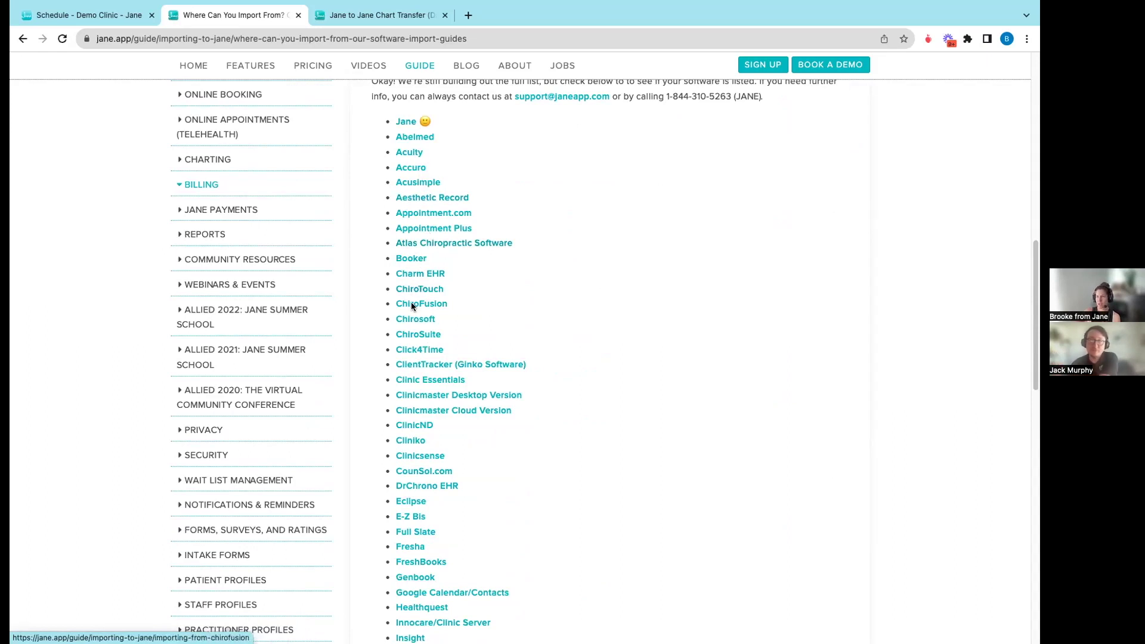
scroll(414, 316, "down", 2)
scroll(413, 324, "down", 4)
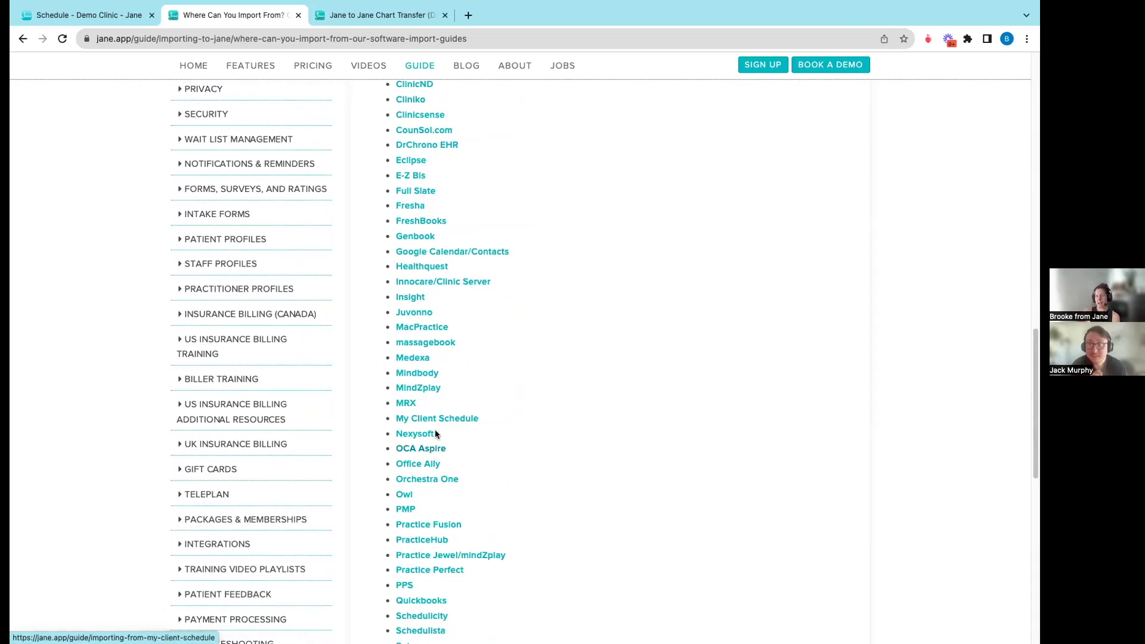
scroll(435, 434, "up", 15)
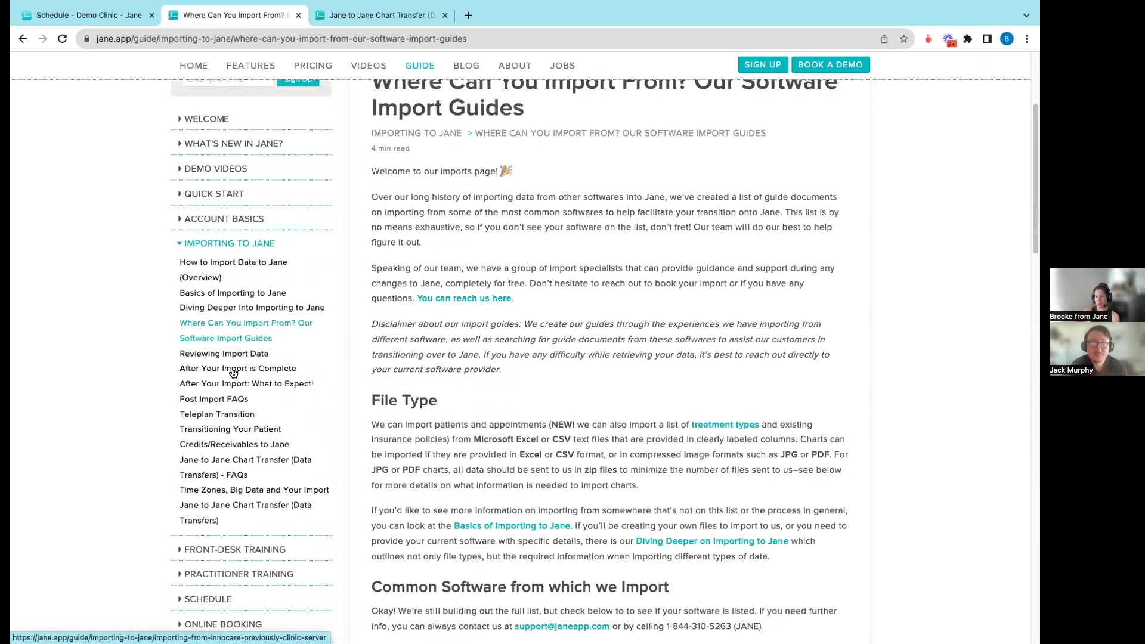
- Return to Basics of Importing to Jane and scroll to its Insurance Policies and Billing sections
scroll(233, 373, "up", 2)
left_click(213, 353)
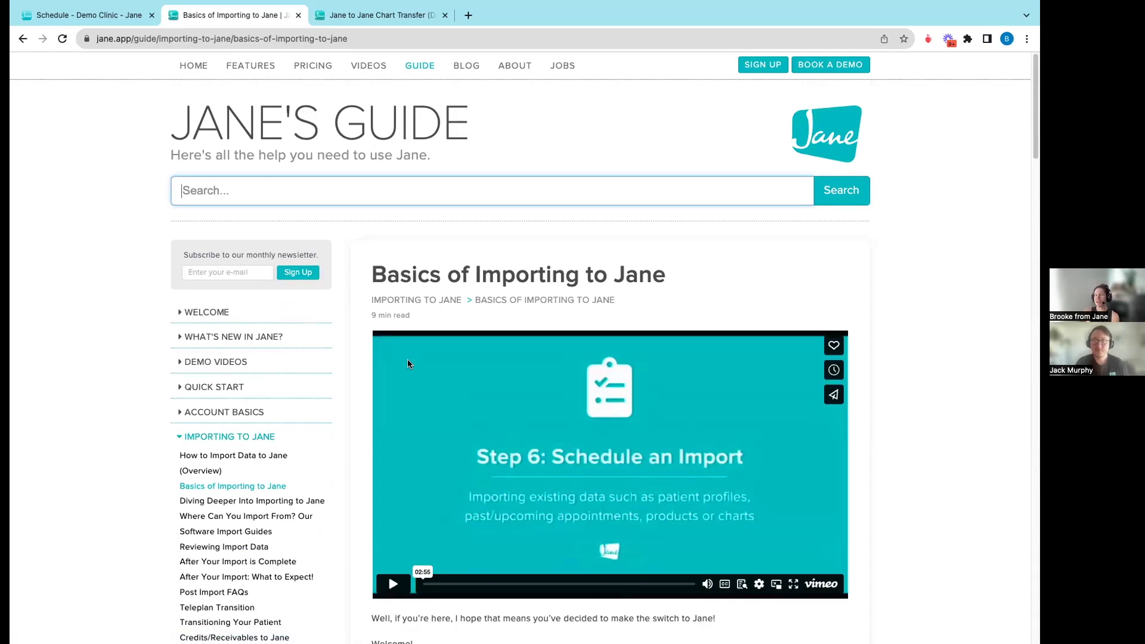
scroll(408, 364, "down", 20)
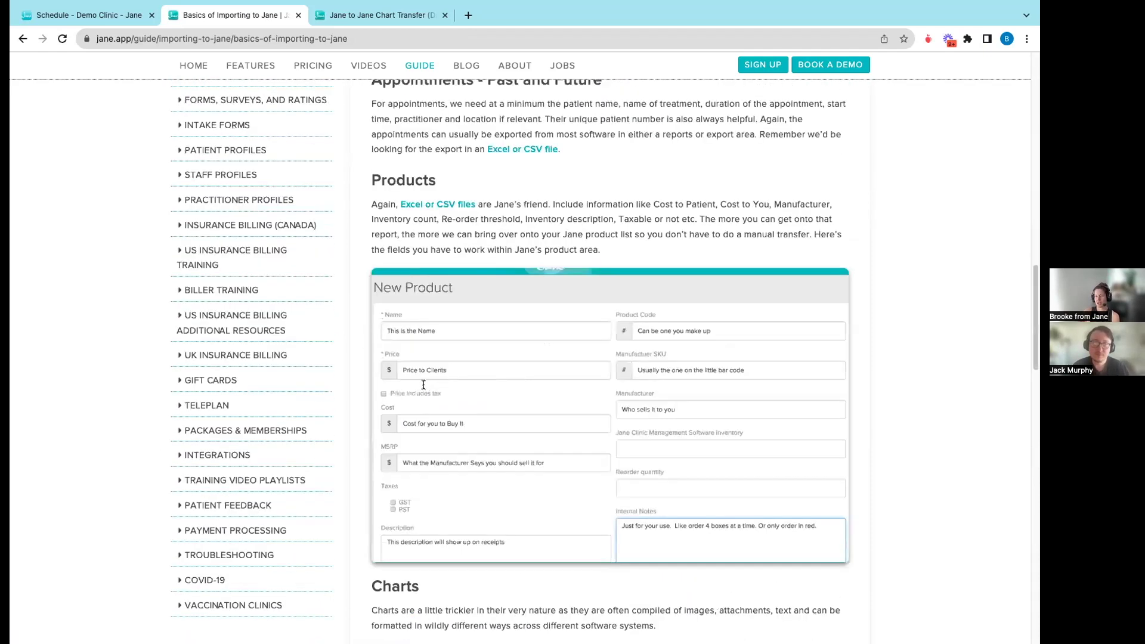
scroll(424, 385, "down", 18)
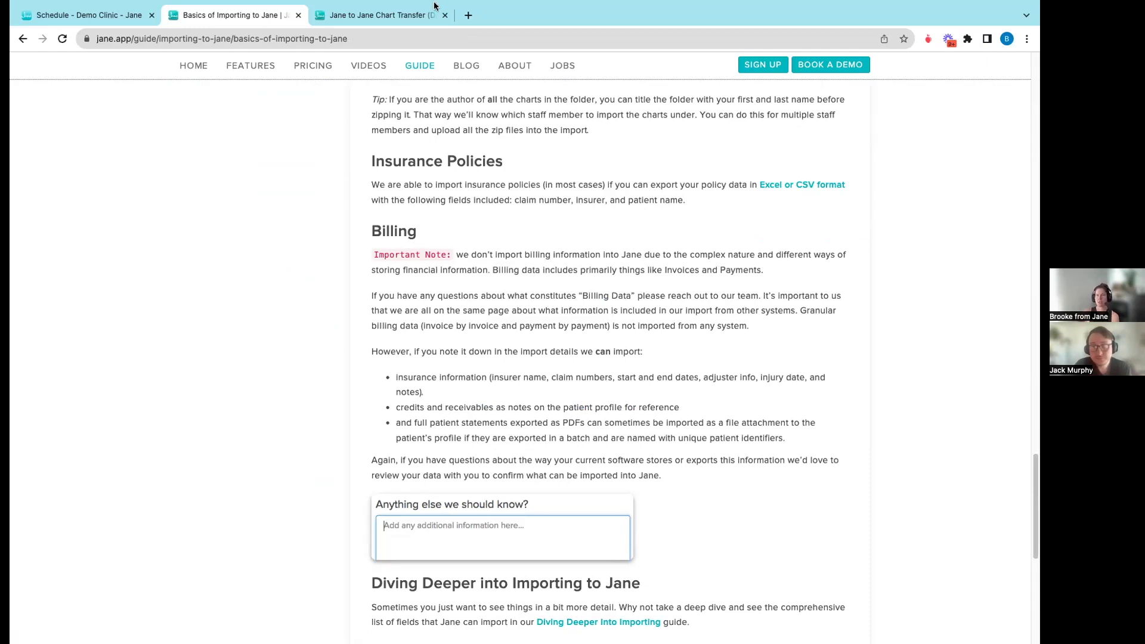
- In the Demo Clinic tab, pick a patient from Patients and view their Billing purchases
mouse_move(90, 3)
left_click(90, 49)
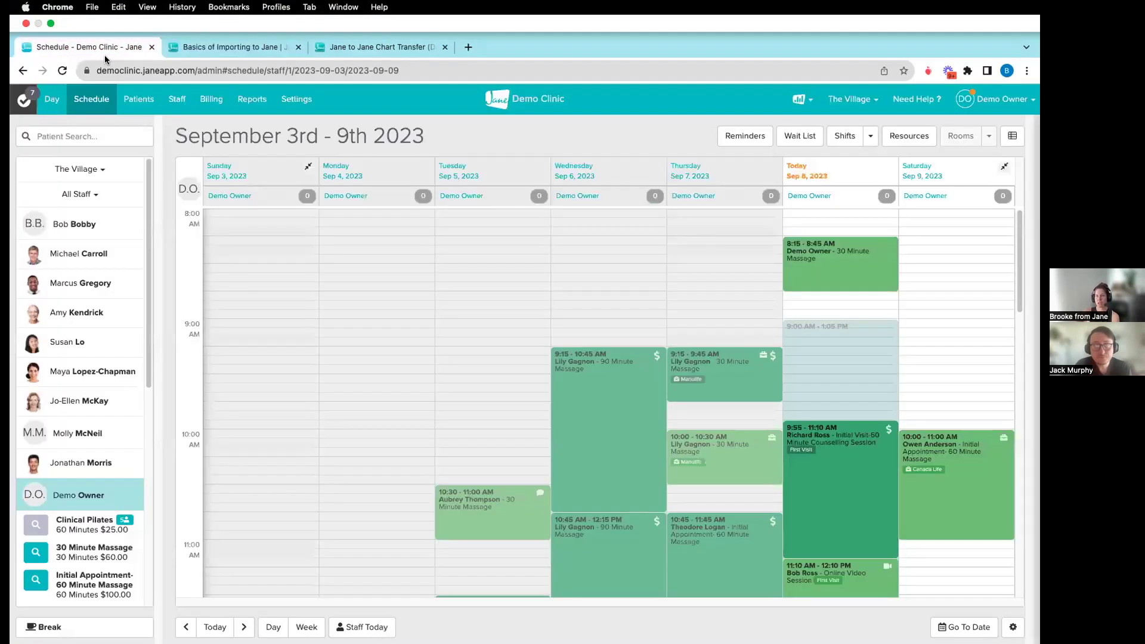
left_click(137, 101)
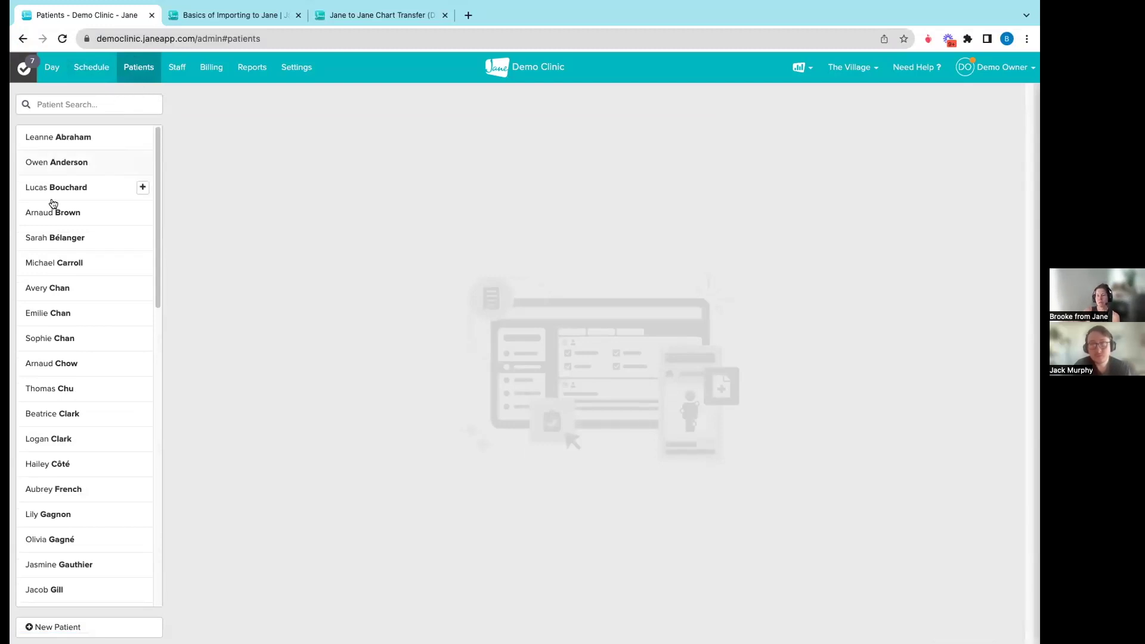
left_click(35, 307)
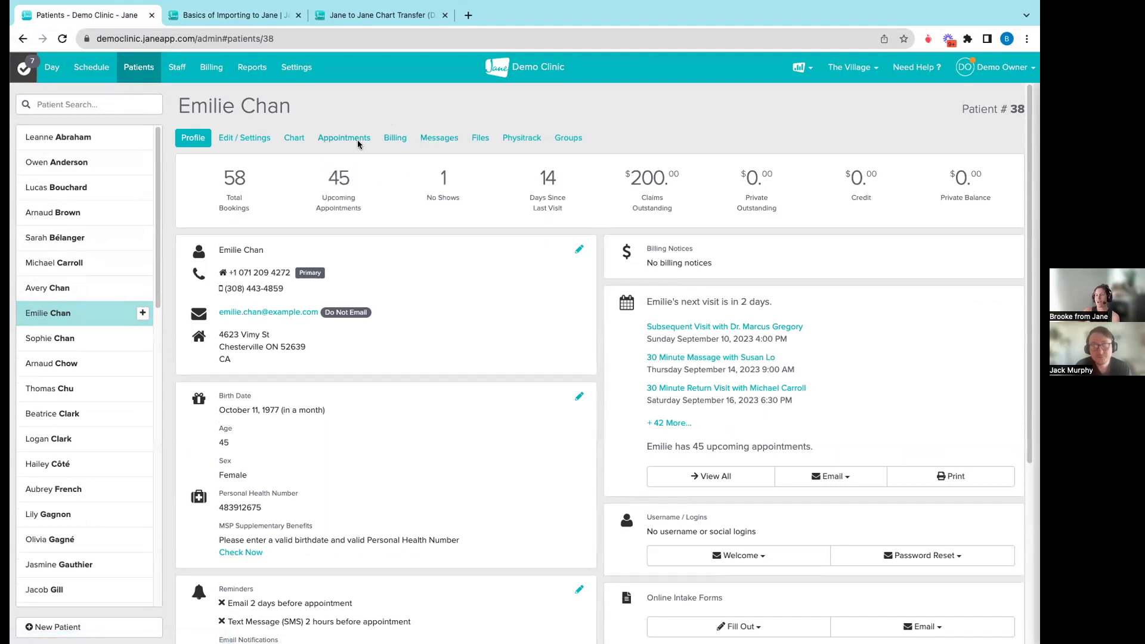
left_click(396, 137)
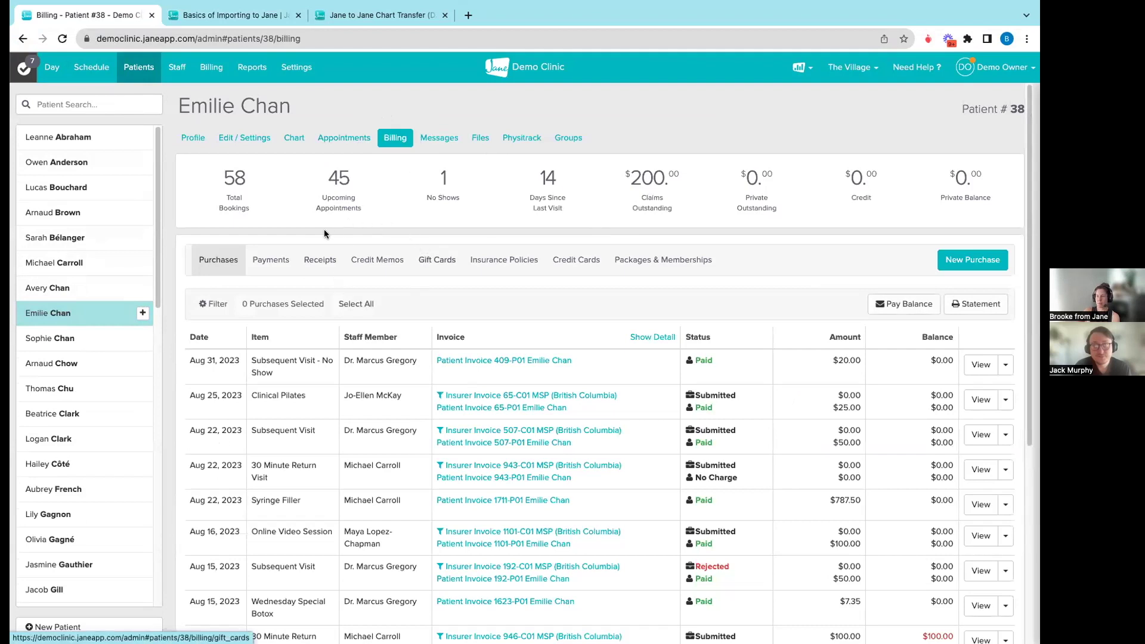
- Under Credit Memos, save a new 500 credit memo with item 'From previous EMR'
left_click(378, 260)
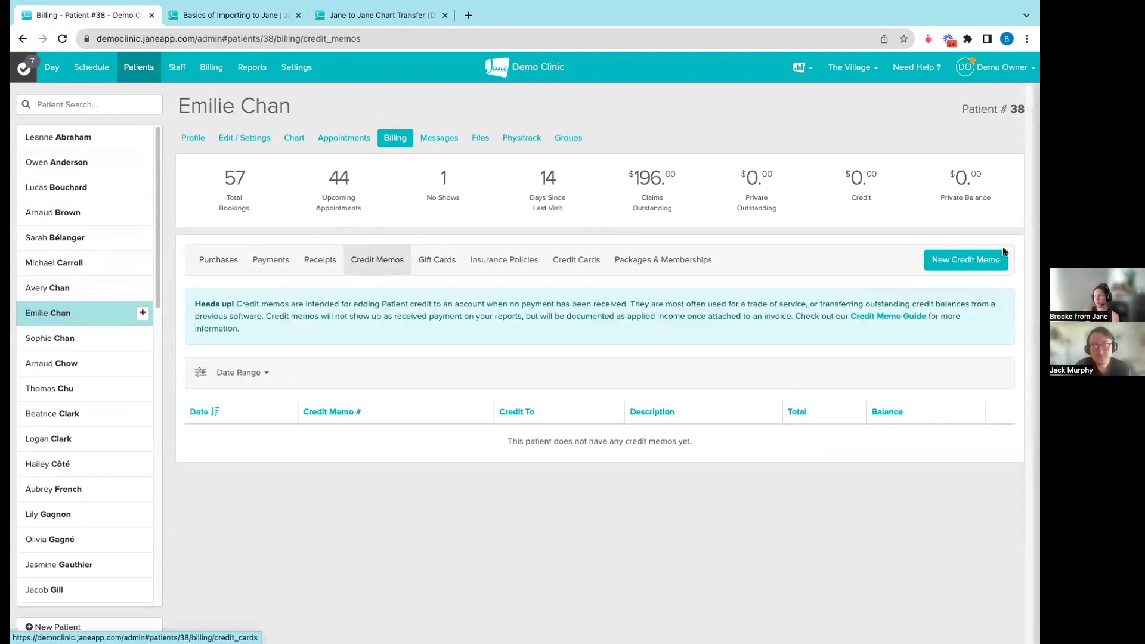
left_click(966, 260)
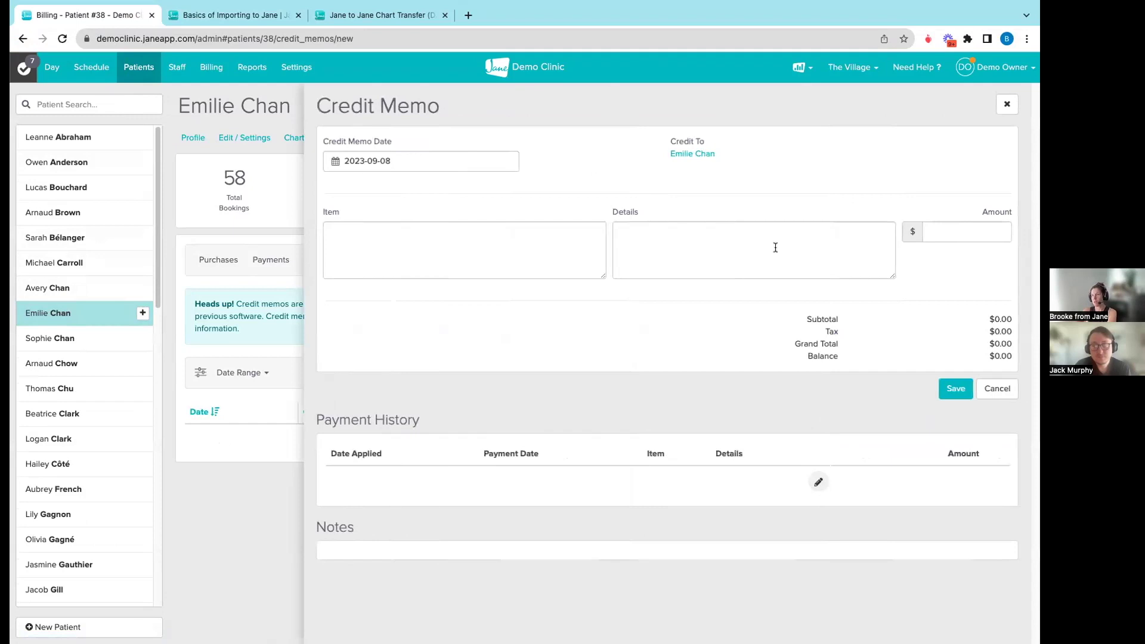
left_click(938, 233)
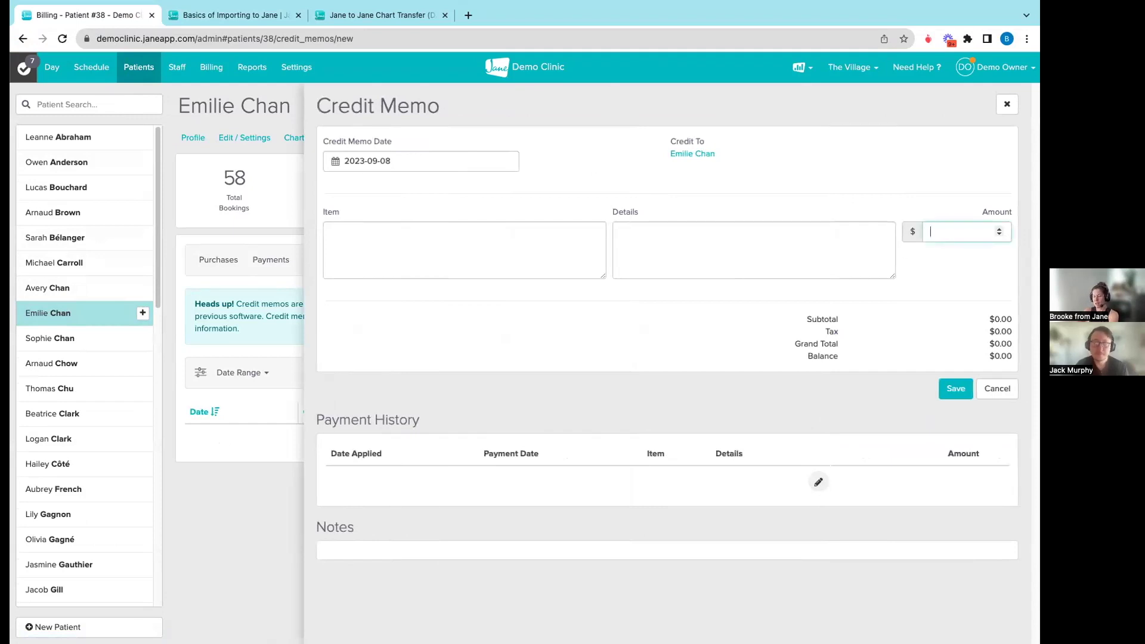
type("500")
left_click(497, 244)
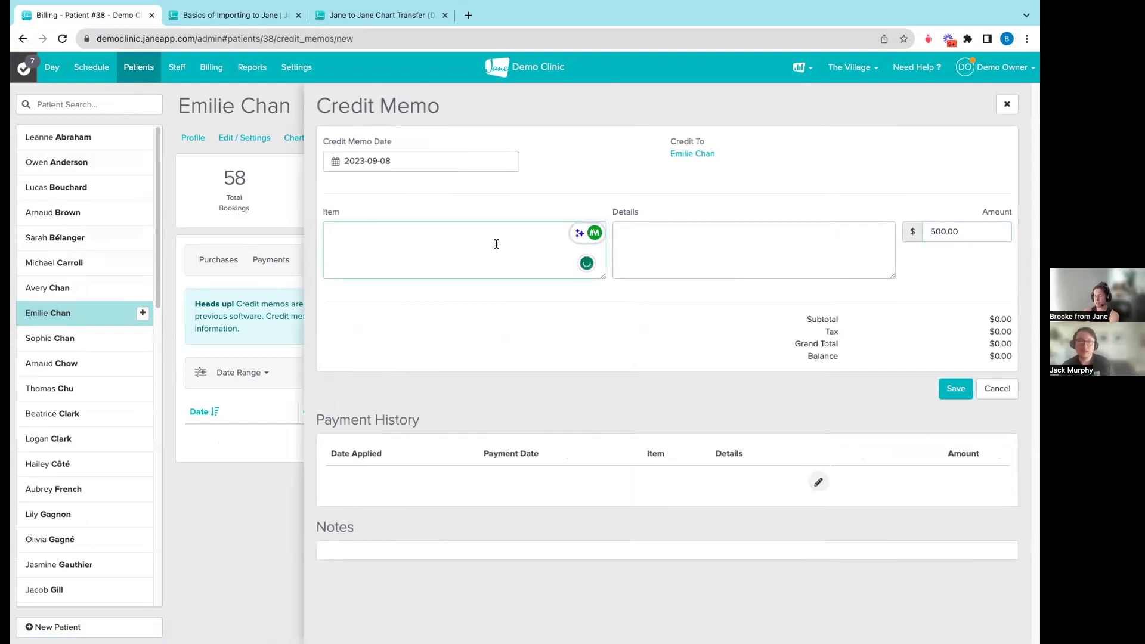
type("From ")
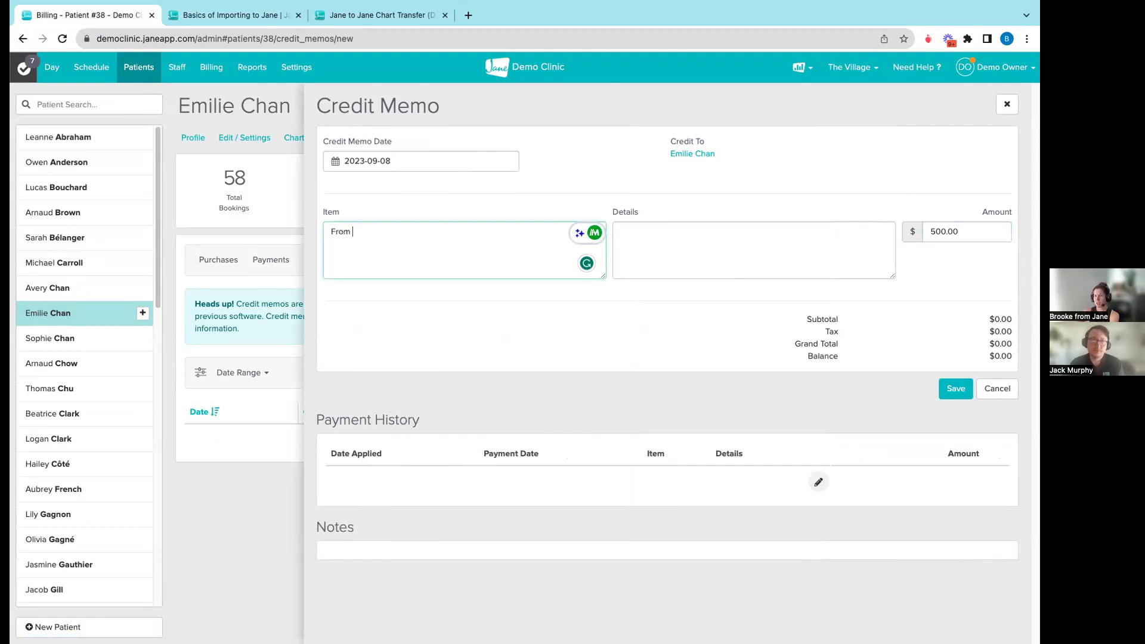
type("previous EMR")
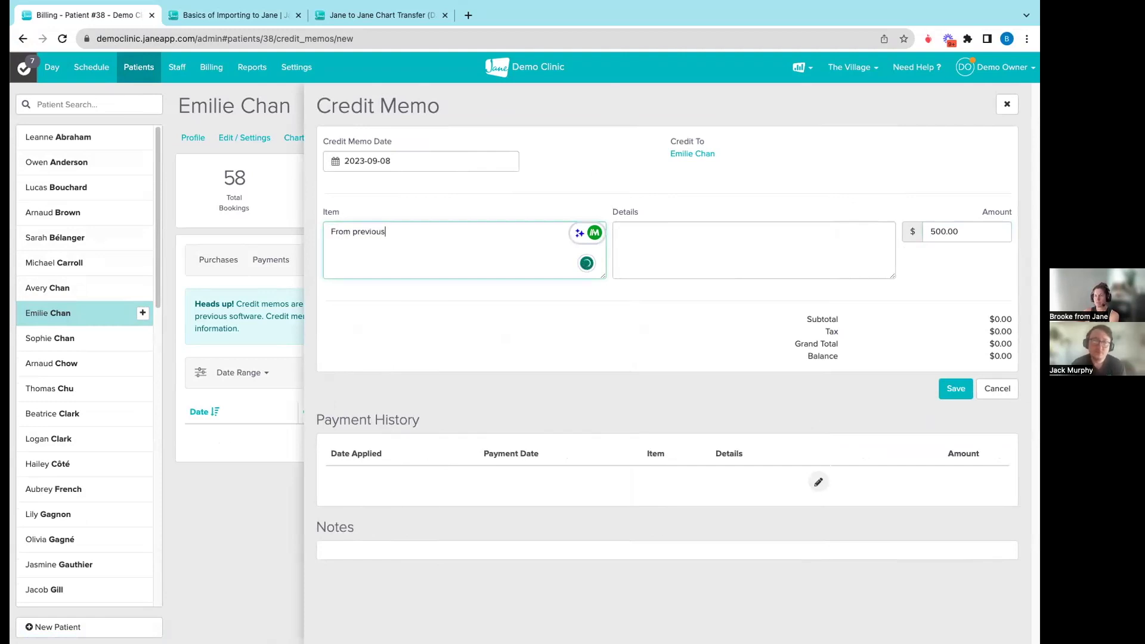
left_click(953, 387)
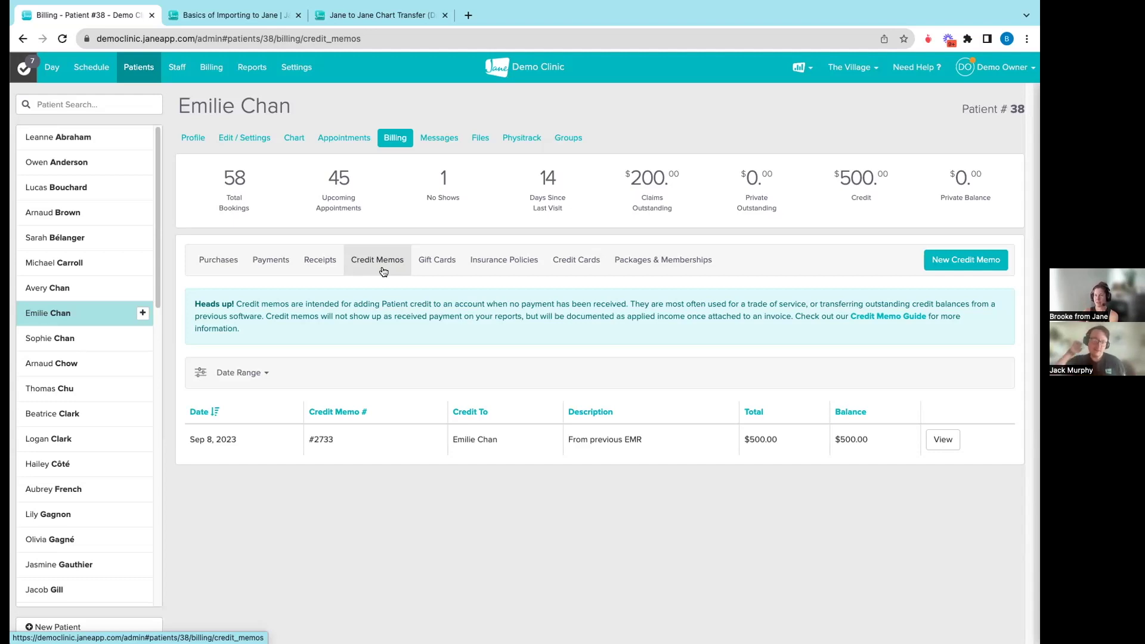
- In Settings, scroll the sidebar down to Schedule an Import and open it
left_click(296, 67)
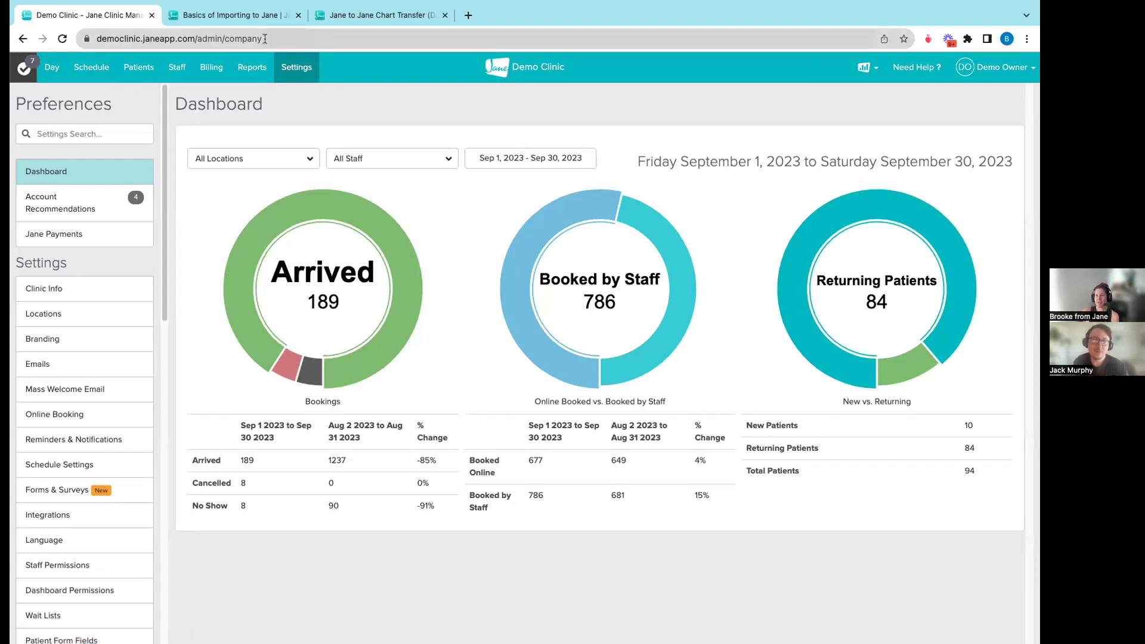
scroll(80, 340, "down", 1)
scroll(81, 340, "down", 20)
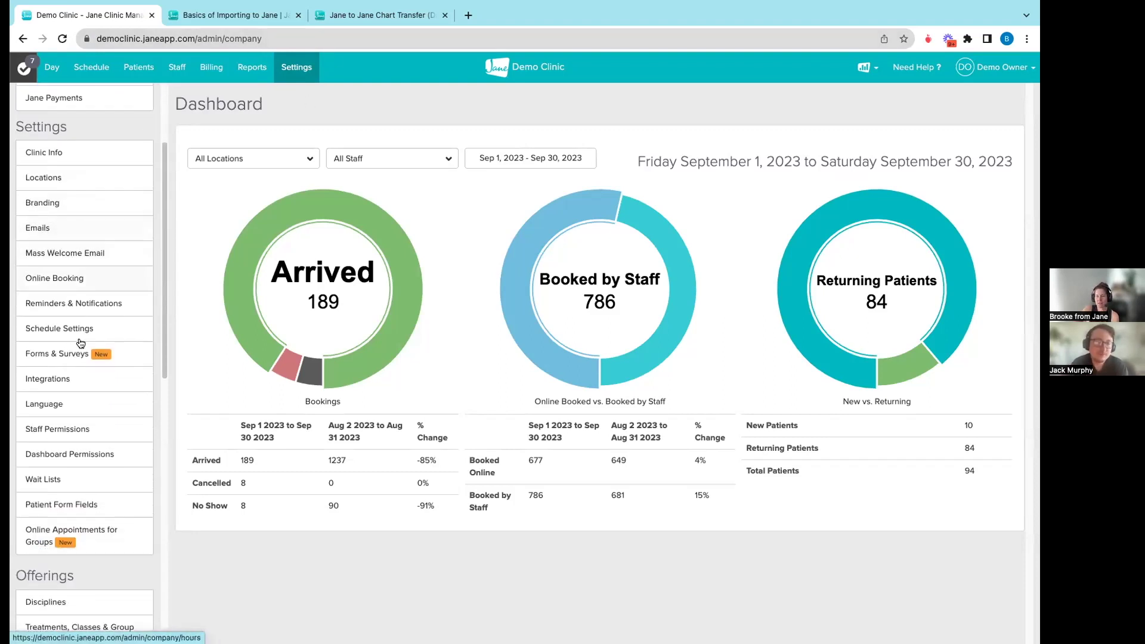
scroll(77, 343, "down", 12)
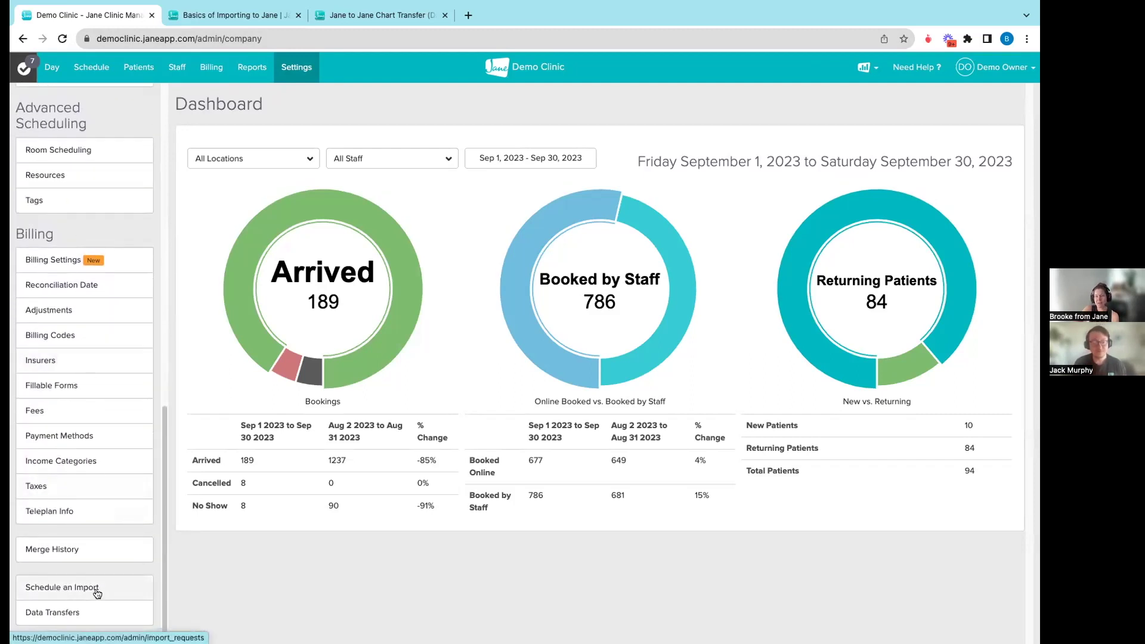
left_click(71, 591)
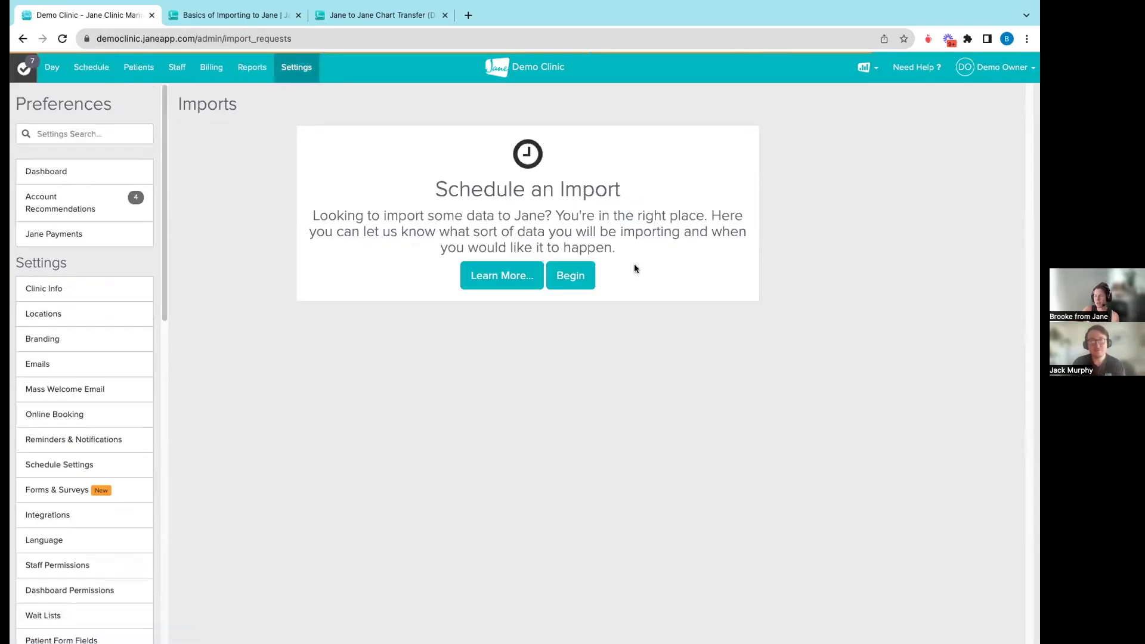
- Begin an import including Patient Profiles, Appointments, Patient Charts and Products / Inventory
left_click(569, 275)
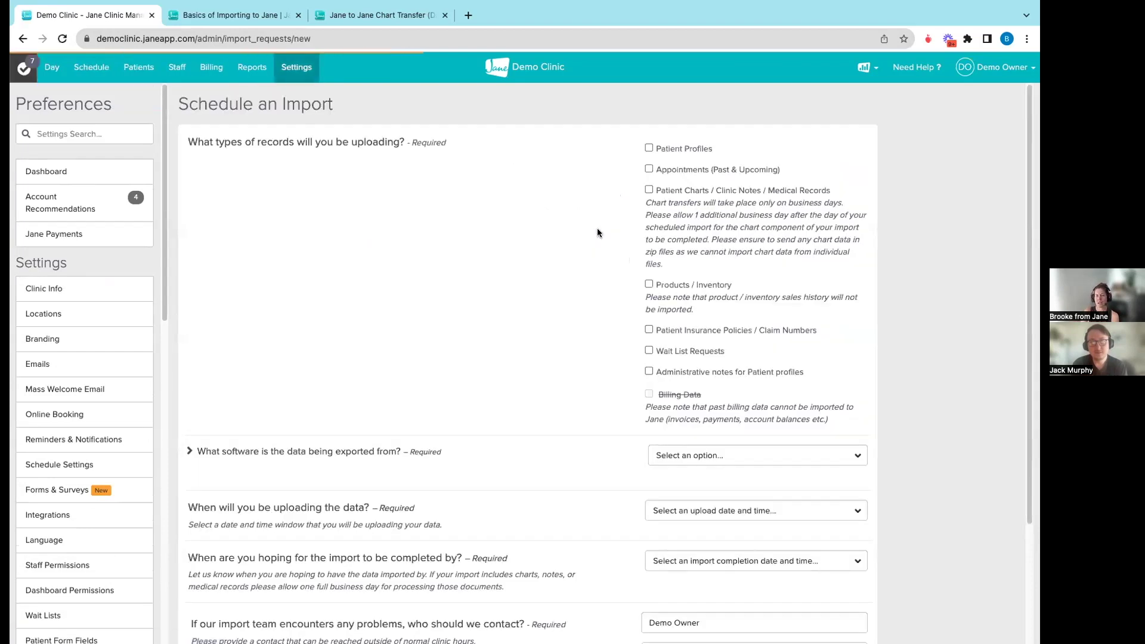
left_click(649, 148)
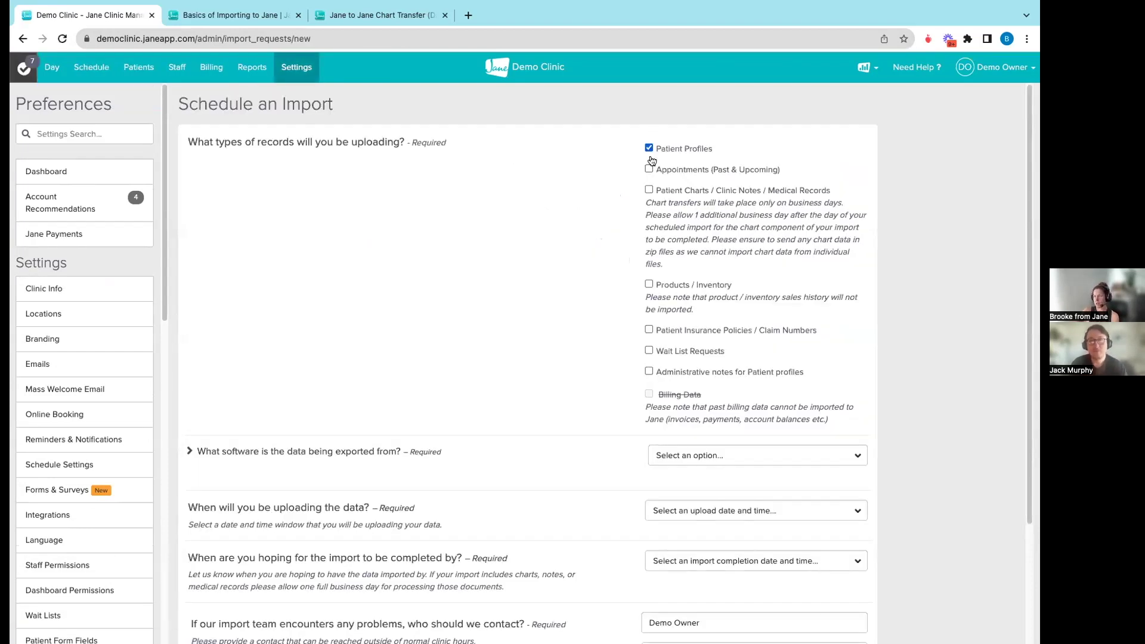
left_click(649, 190)
left_click(649, 169)
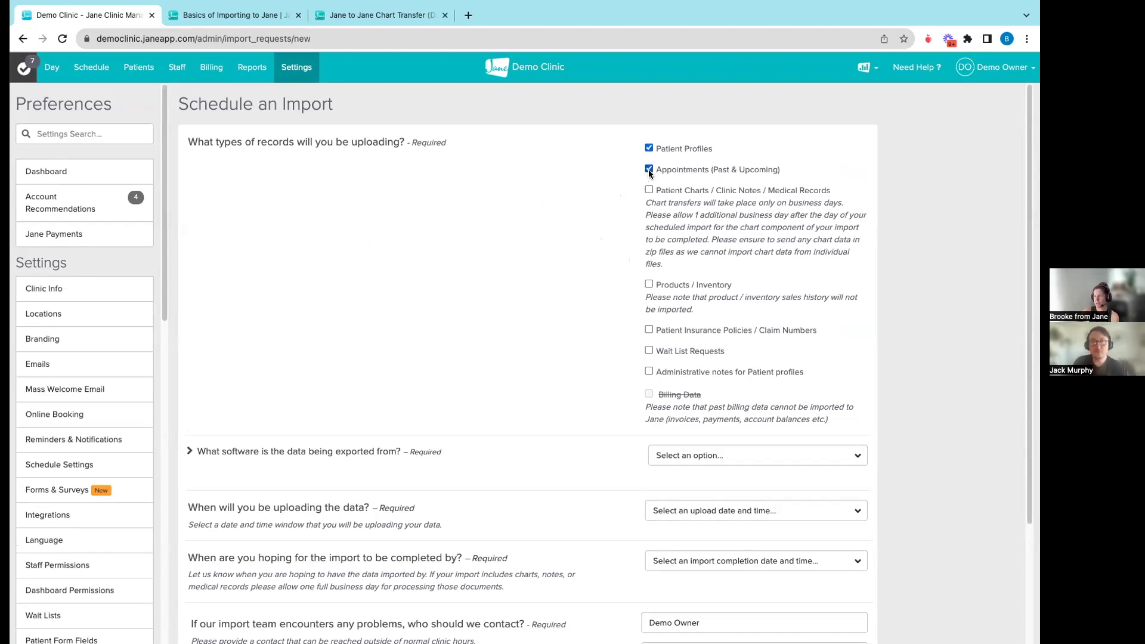
left_click(649, 284)
scroll(662, 355, "down", 3)
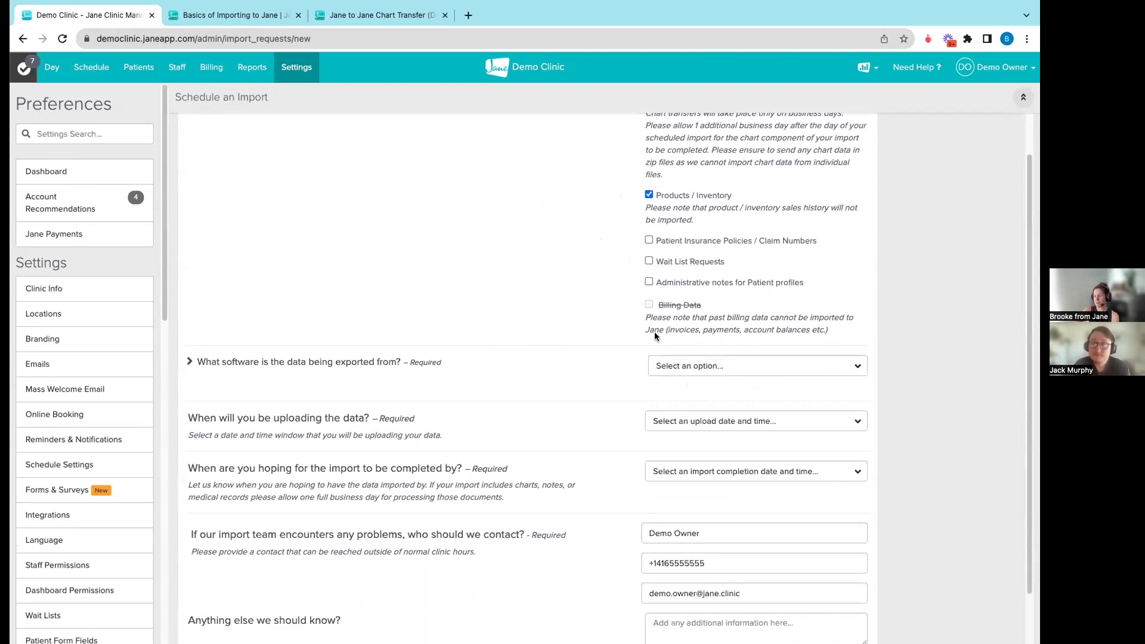
- Set the source software to Clinicmaster Cloud Version
left_click(707, 366)
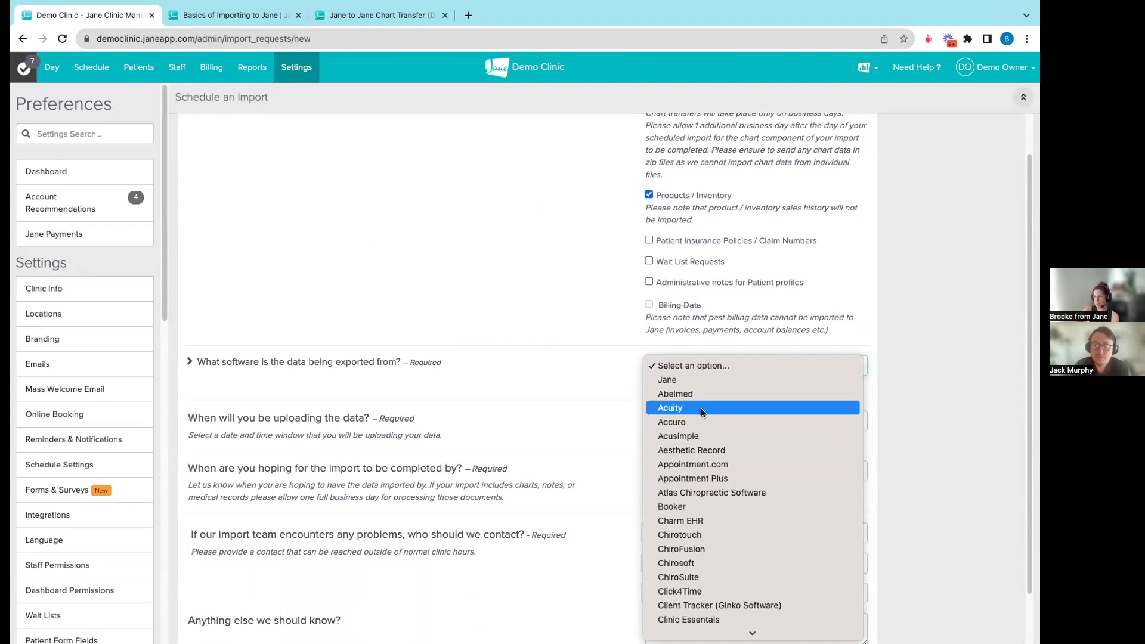
scroll(694, 504, "down", 10)
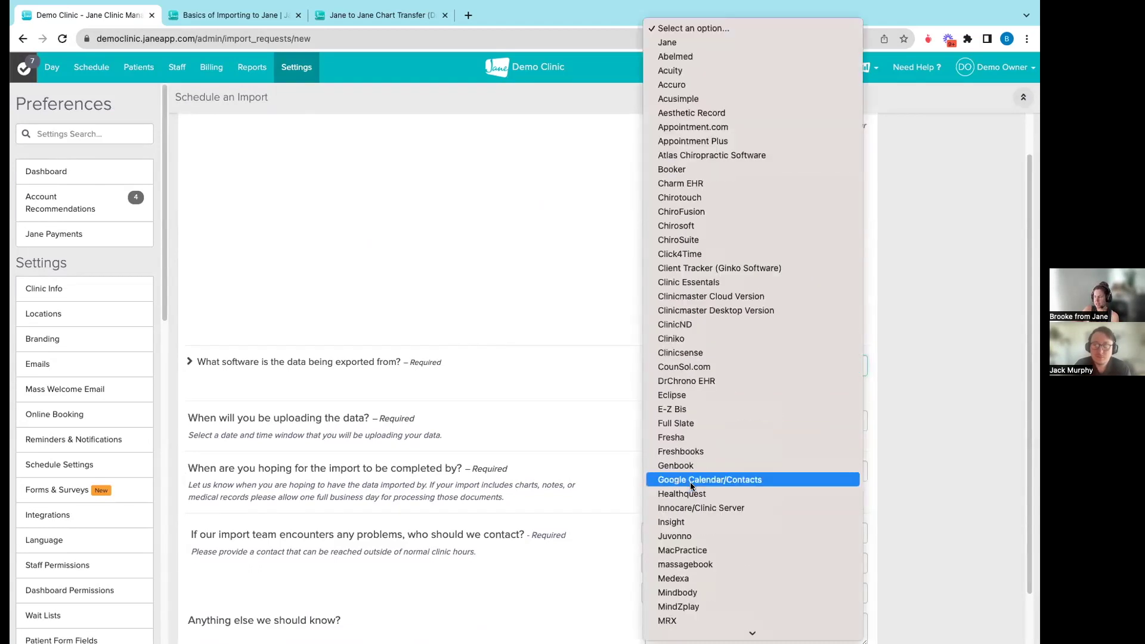
scroll(693, 495, "down", 2)
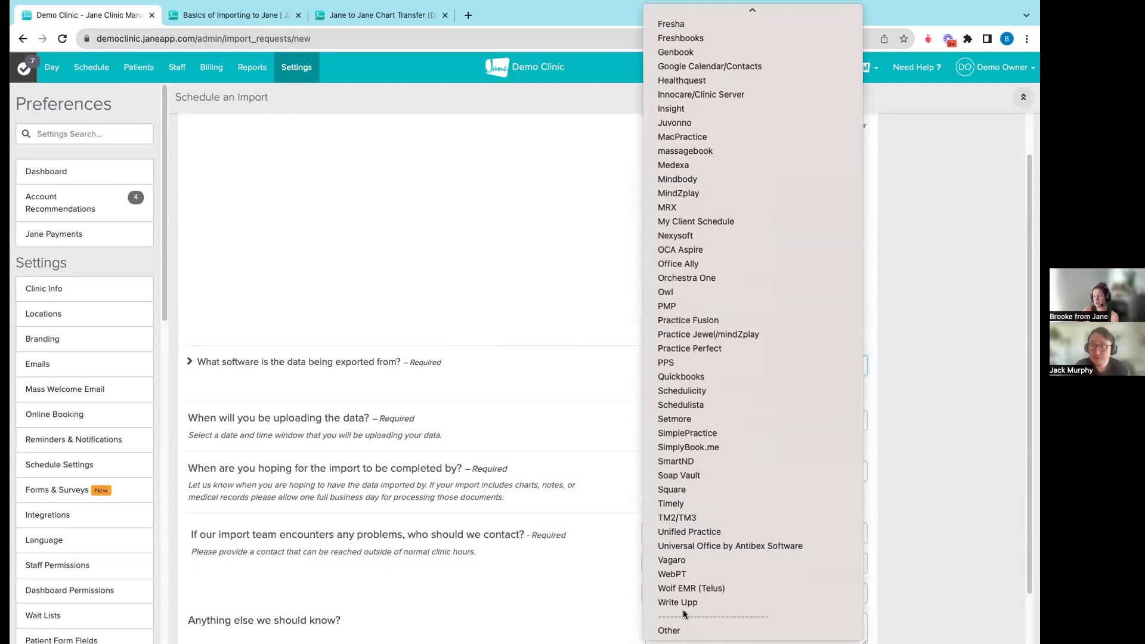
scroll(686, 471, "up", 10)
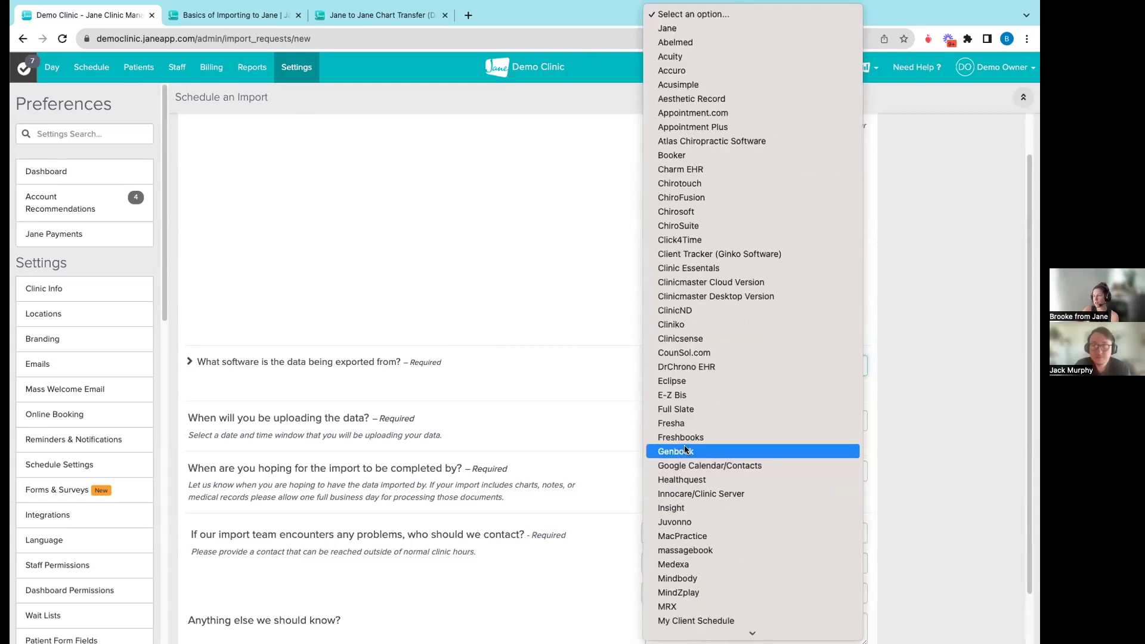
left_click(698, 284)
scroll(722, 478, "down", 1)
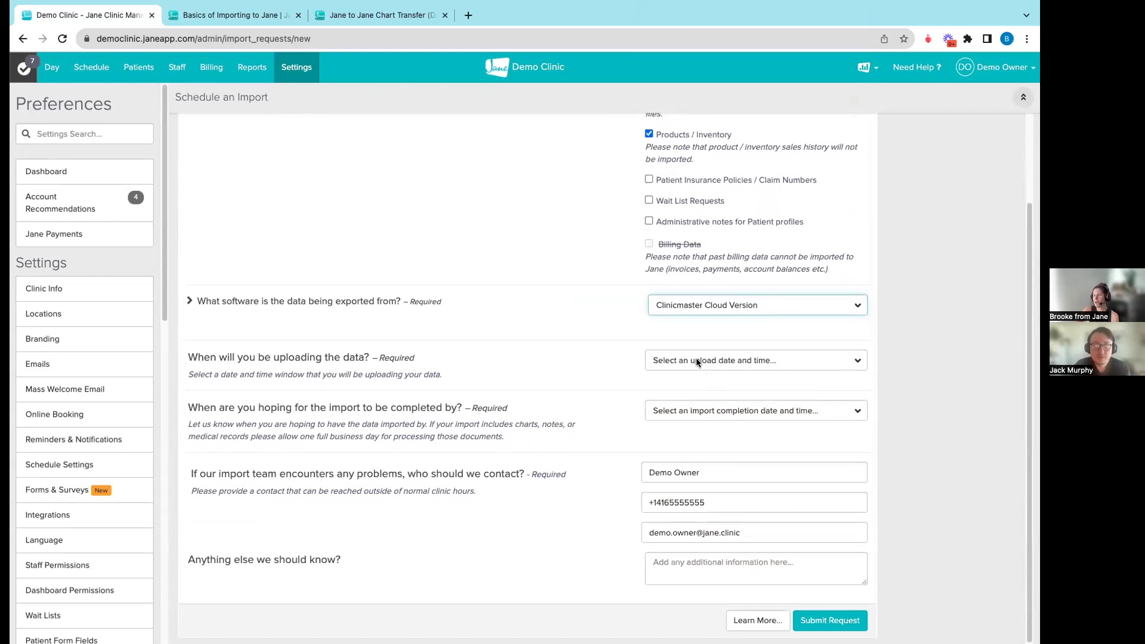
- Choose 'September 14, 2023 - Evening' for upload and 'September 16, 2023 - Morning' for completion
left_click(696, 361)
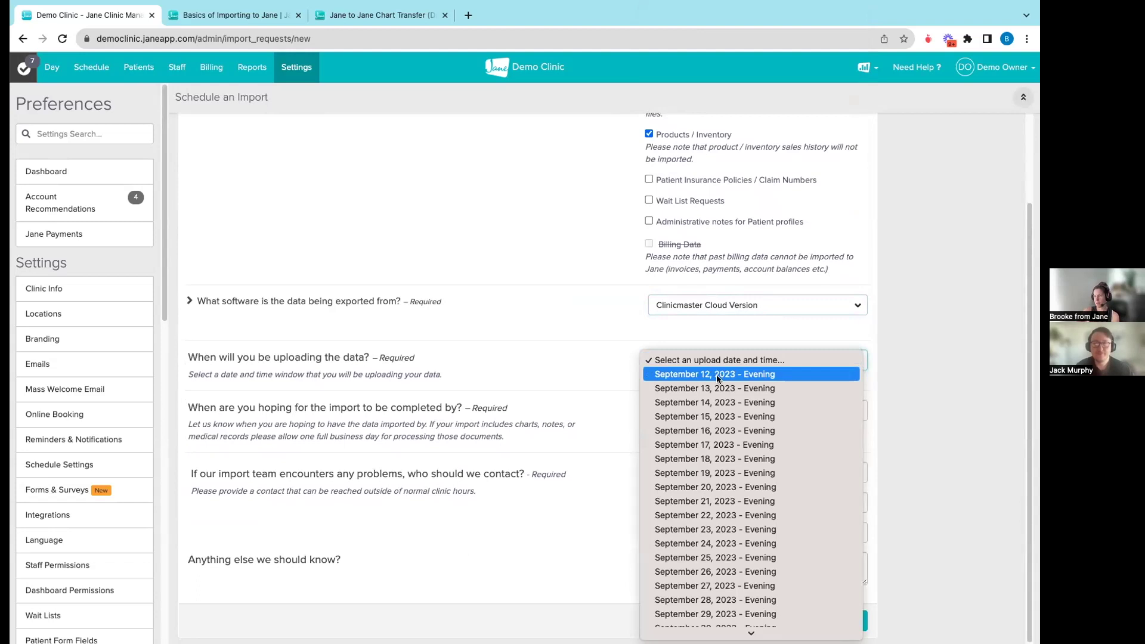
left_click(712, 401)
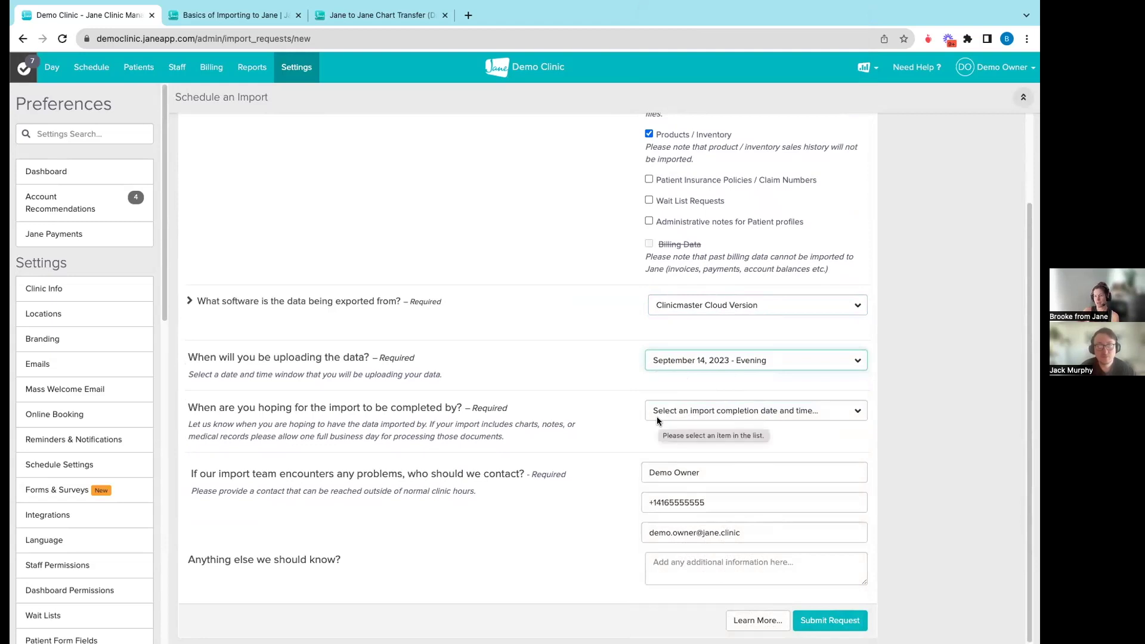
left_click(703, 417)
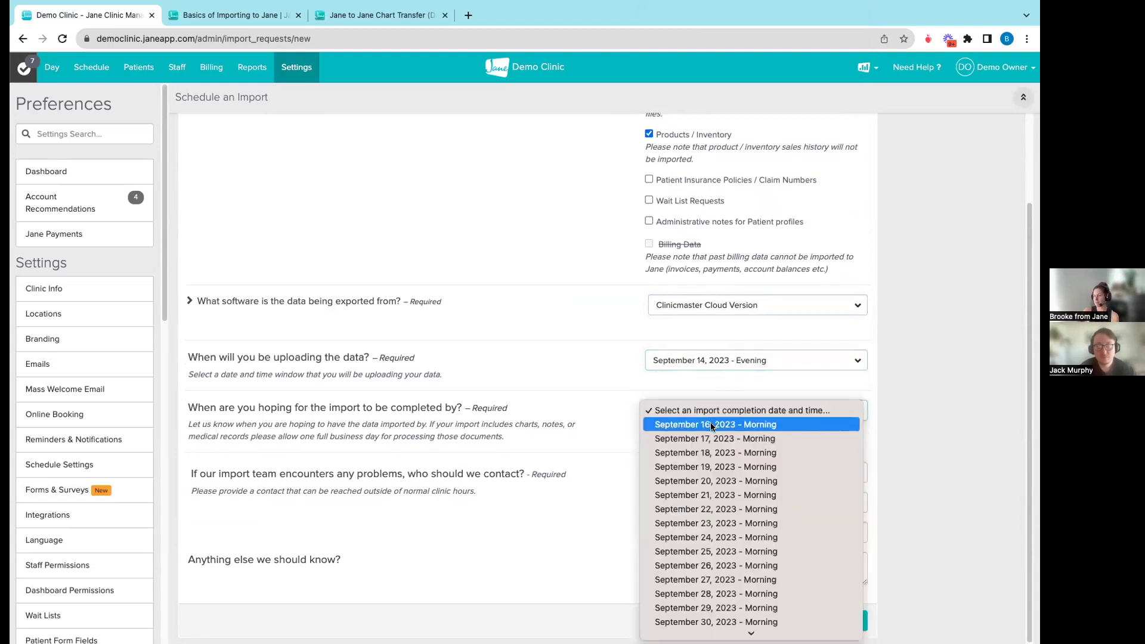
left_click(711, 425)
scroll(717, 326, "up", 3)
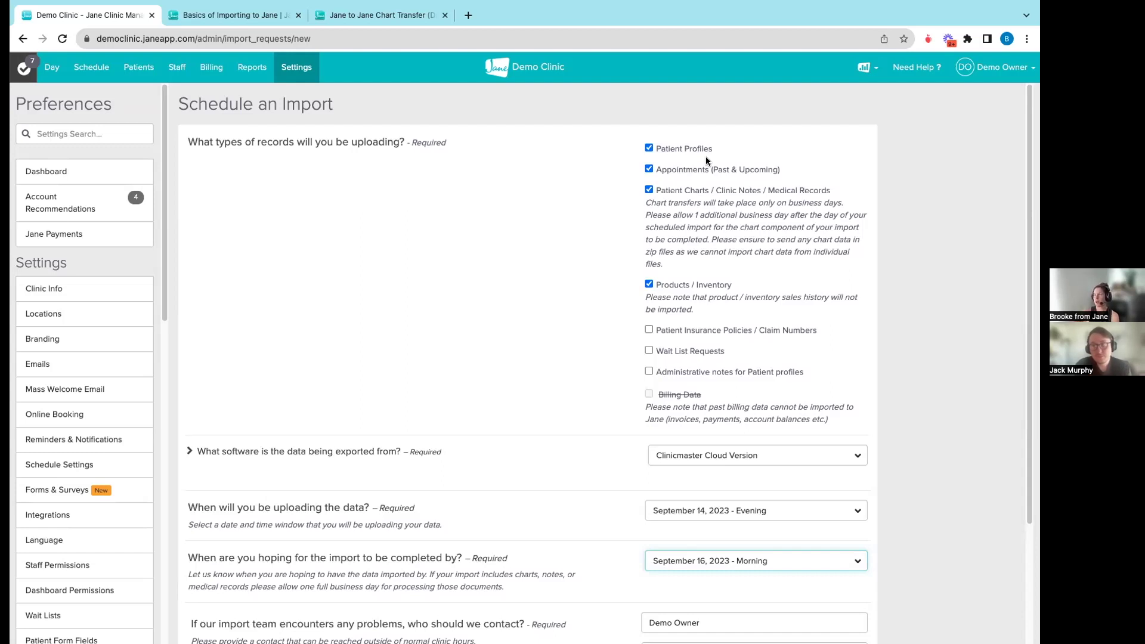
scroll(618, 316, "down", 2)
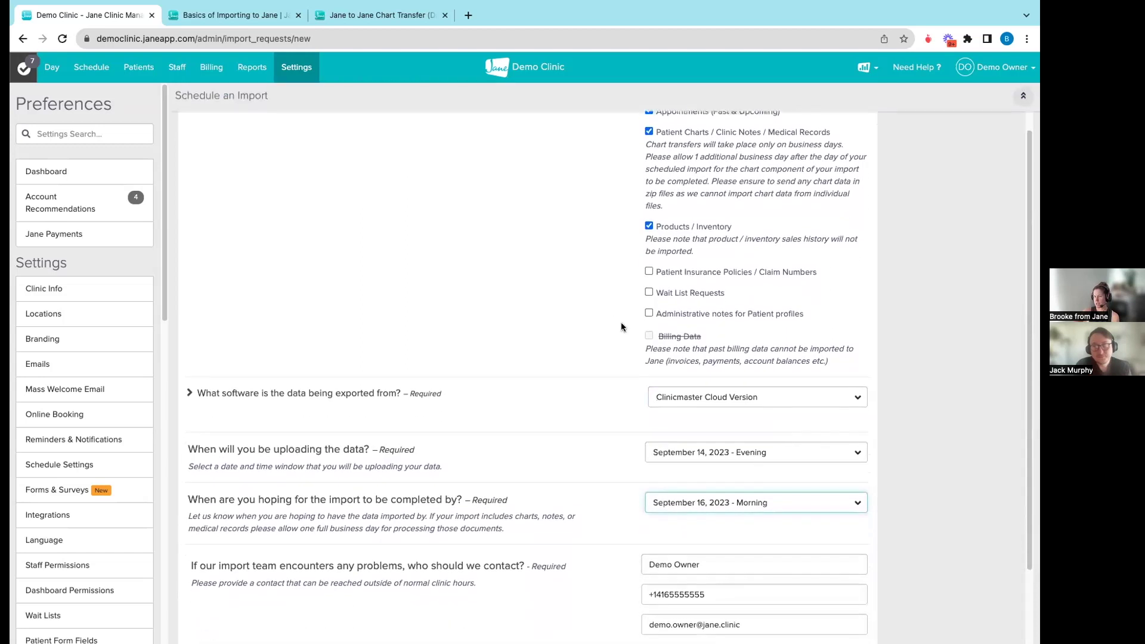
scroll(623, 331, "down", 3)
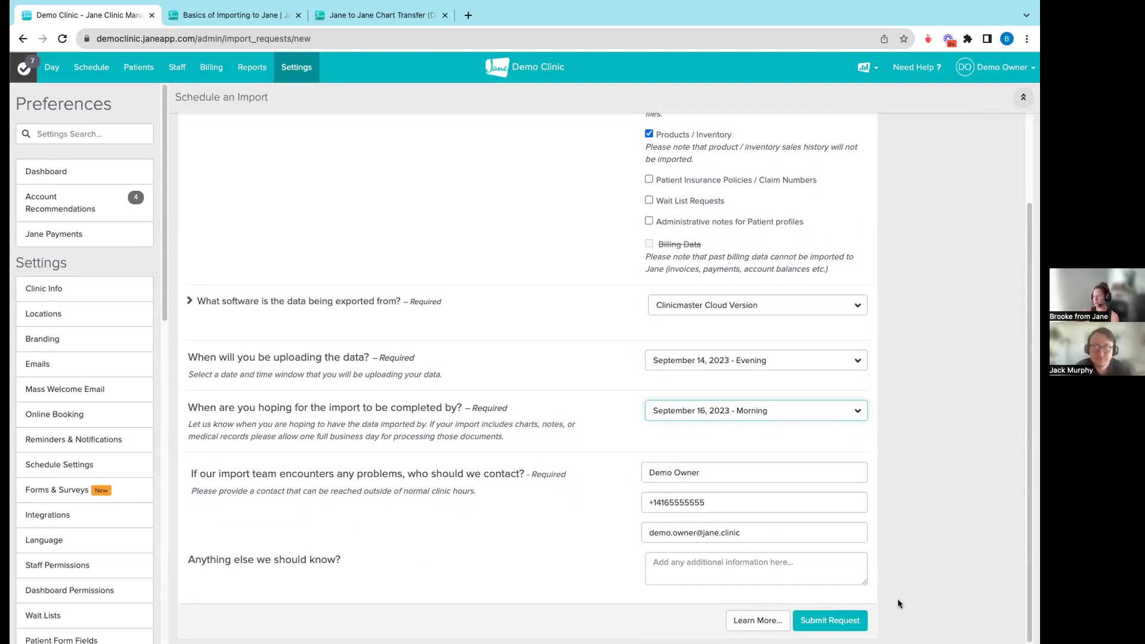
- Submit the import request and review the booked import showing Patient_Data.numbers (132 kb) uploaded
left_click(853, 617)
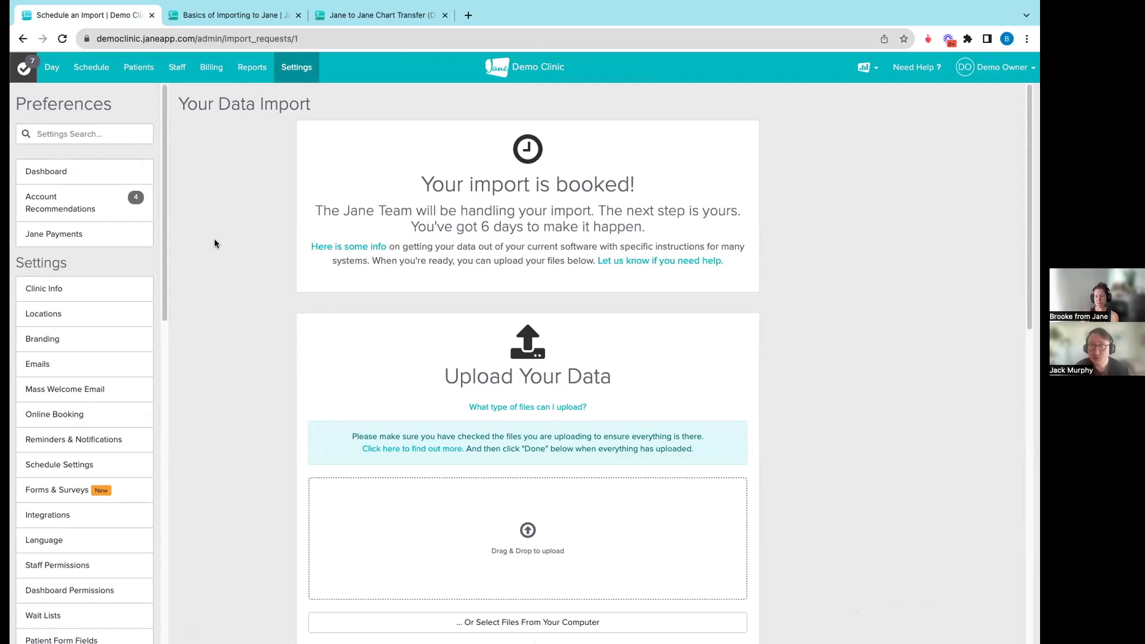
scroll(328, 311, "down", 9)
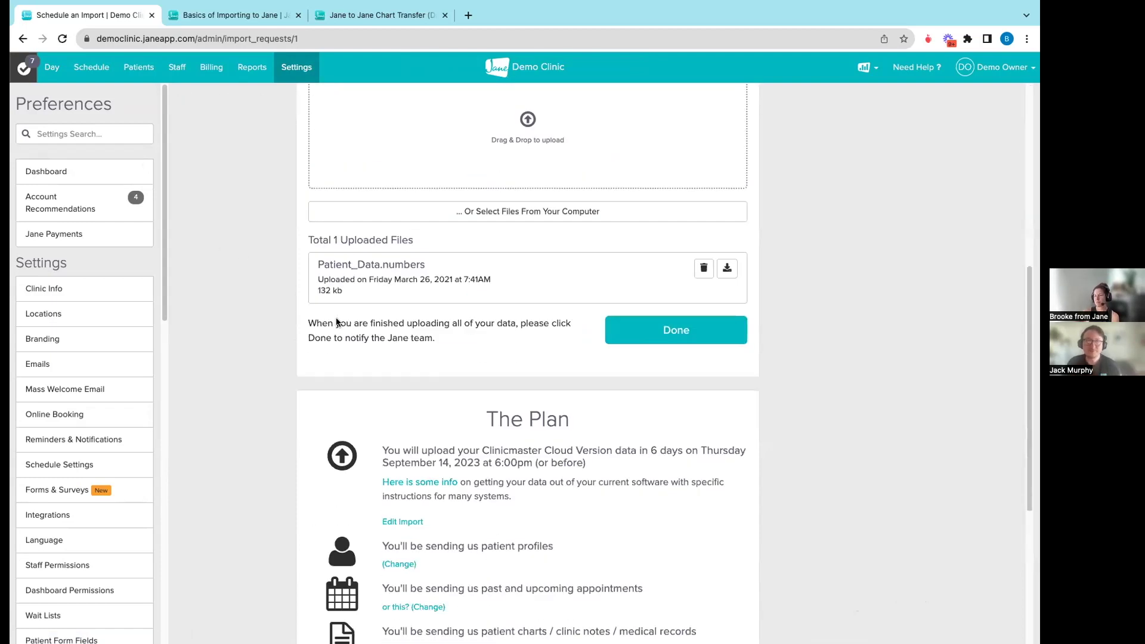
scroll(364, 344, "up", 4)
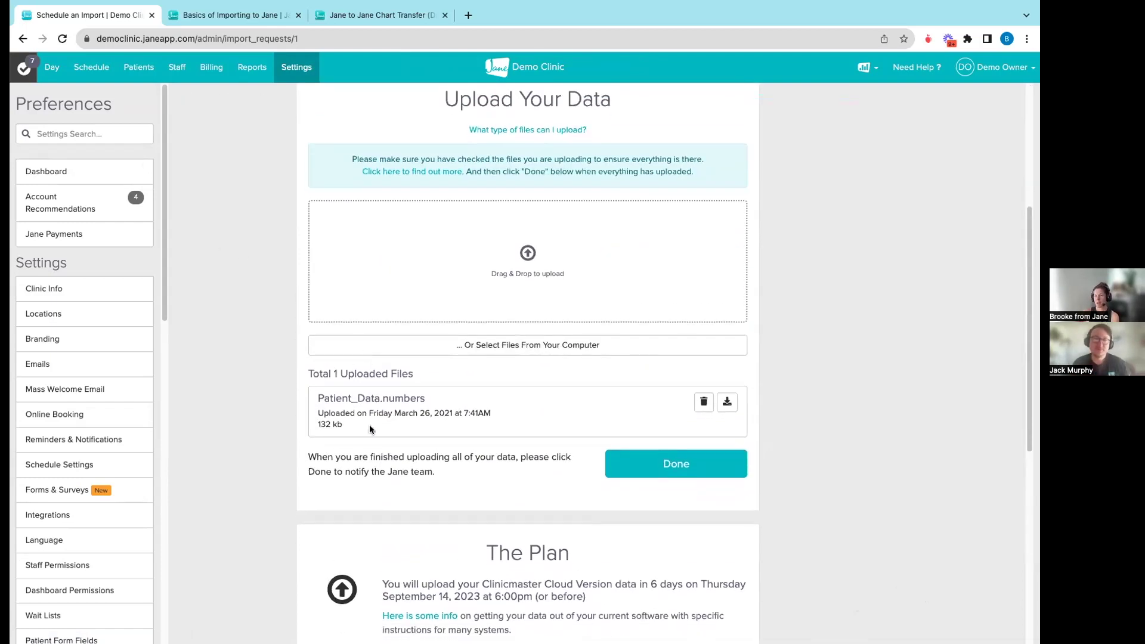
scroll(394, 400, "up", 3)
scroll(395, 398, "up", 2)
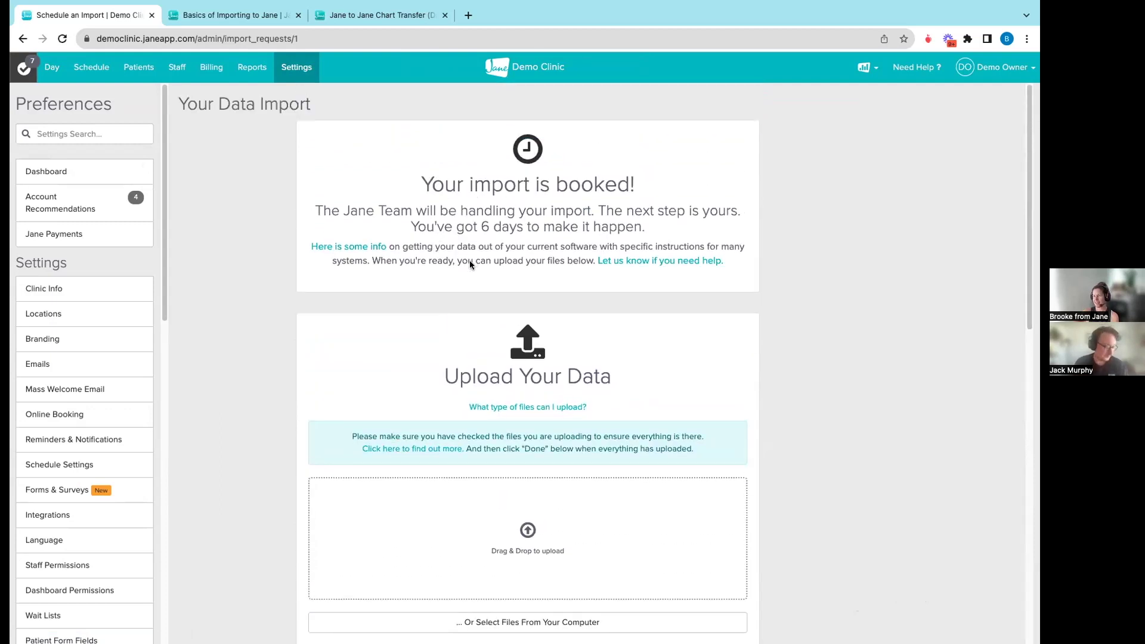
scroll(467, 264, "down", 3)
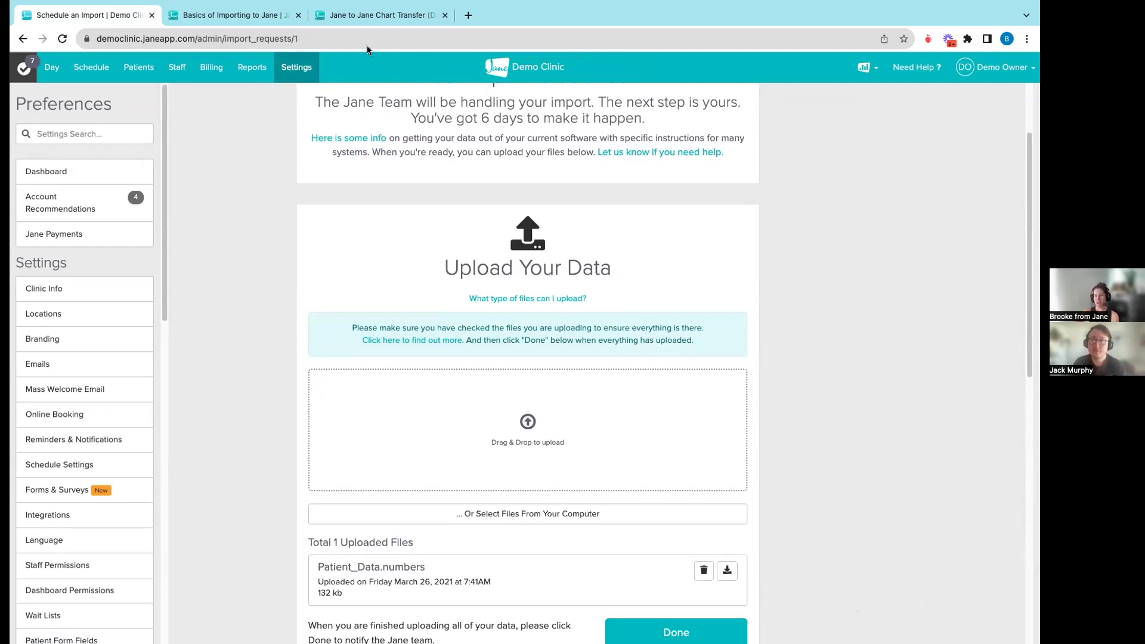
- Return to Settings and view the scheduled import showing Patient_Data.numbers due September 14, 2023, 6:00pm
left_click(286, 68)
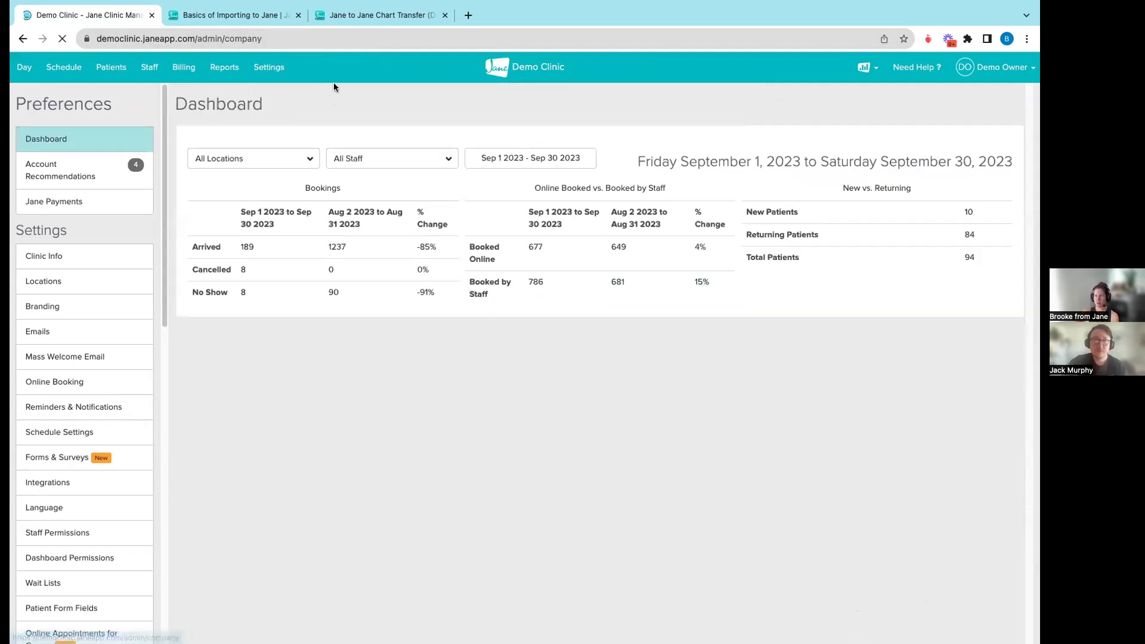
scroll(91, 452, "down", 14)
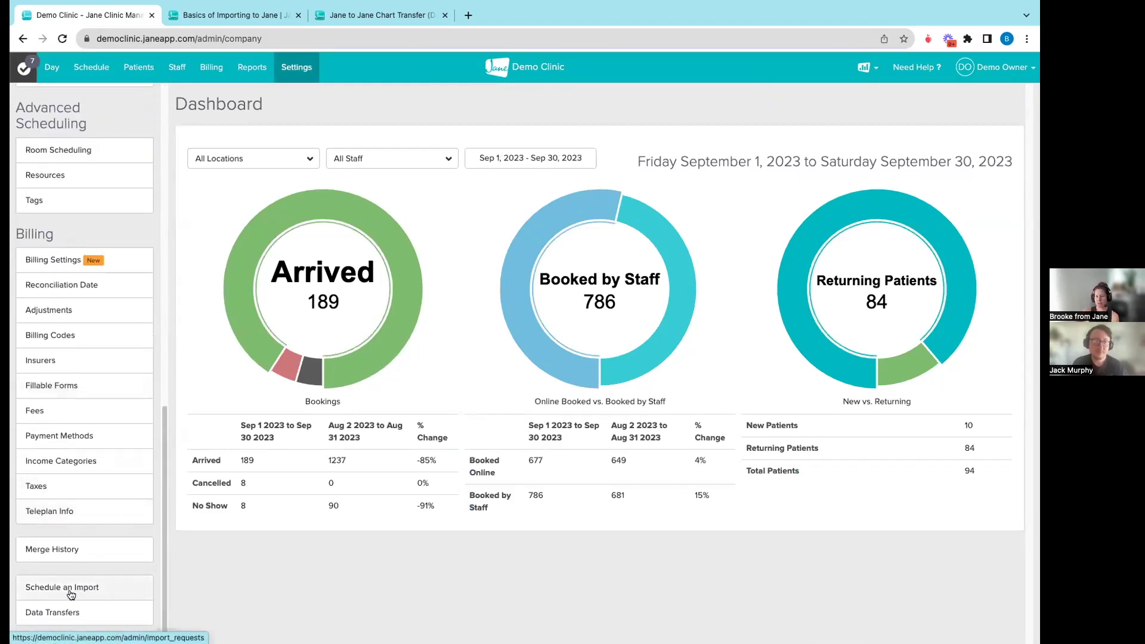
left_click(58, 590)
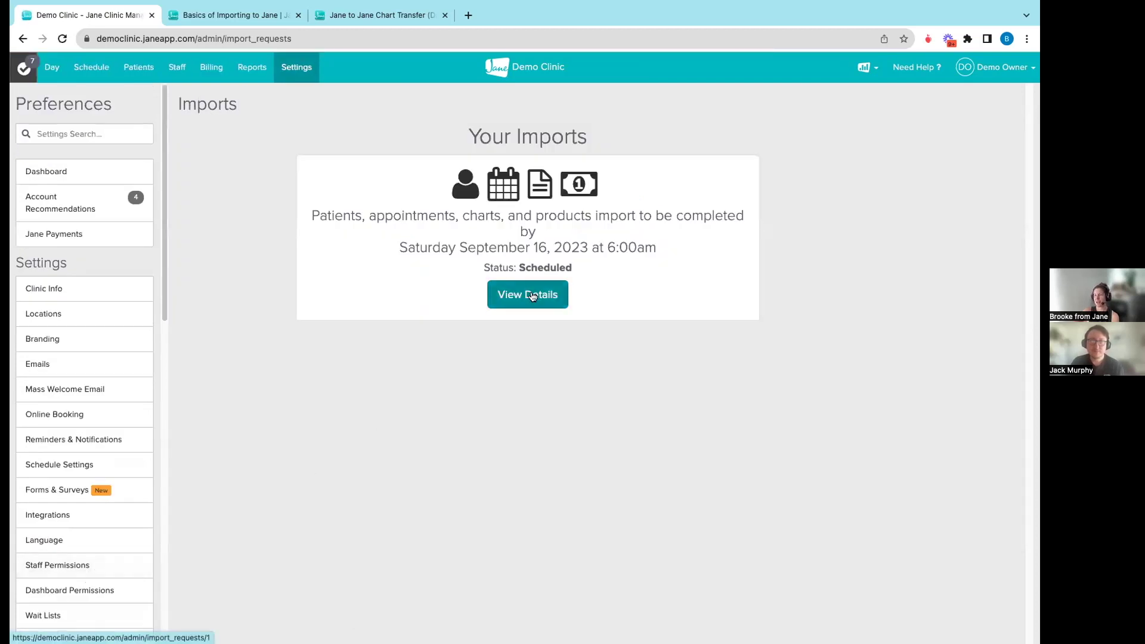
left_click(529, 296)
scroll(539, 388, "down", 4)
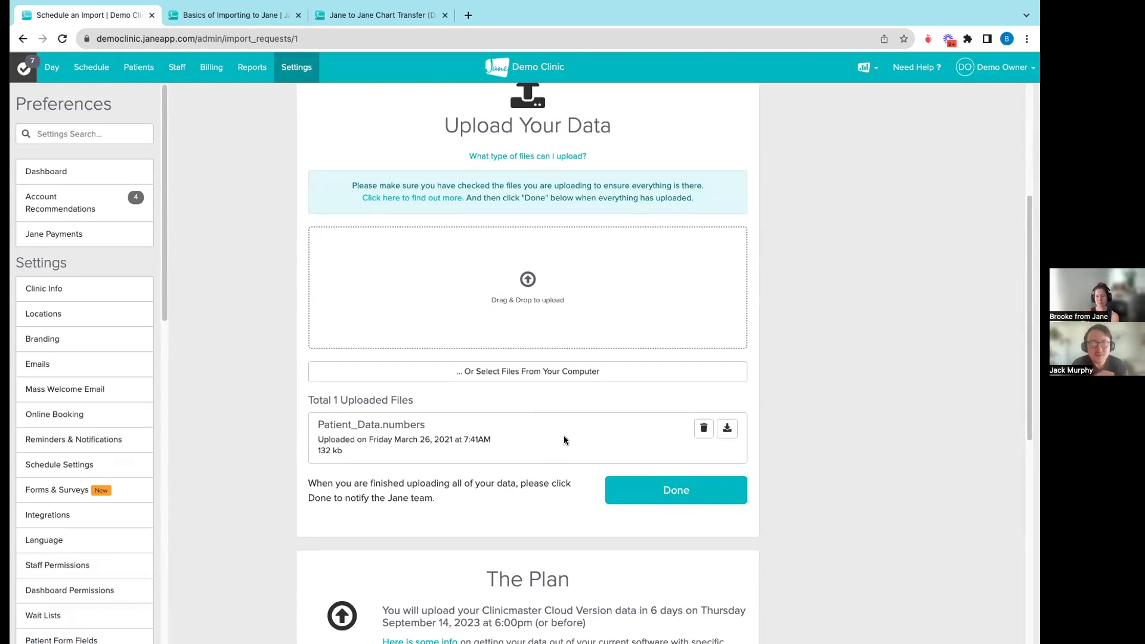
scroll(565, 441, "down", 8)
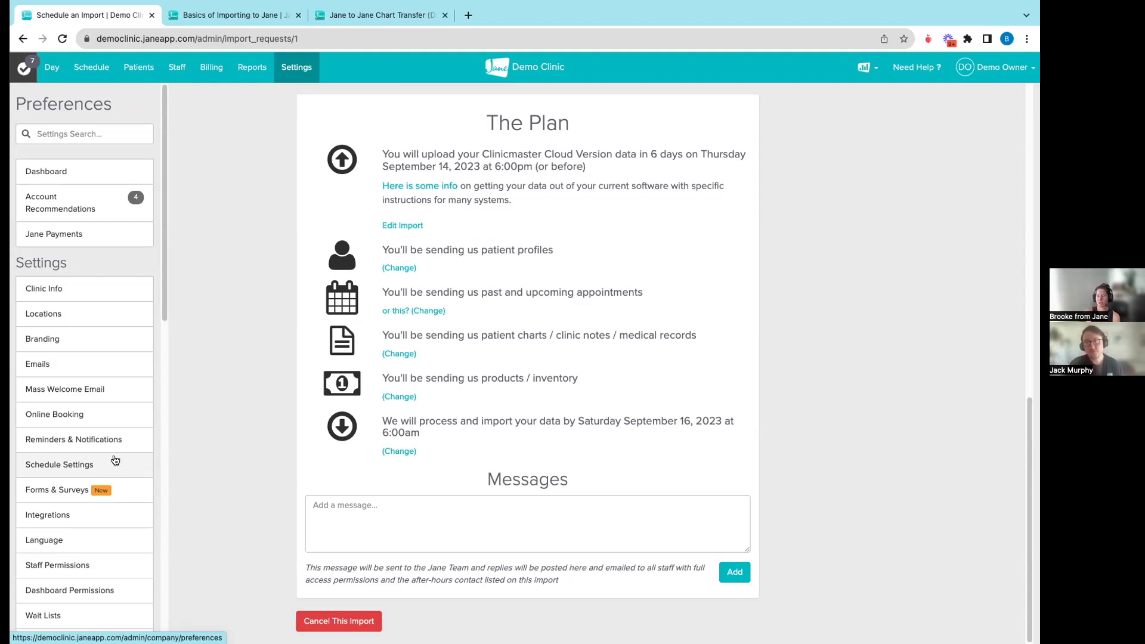
scroll(109, 480, "down", 15)
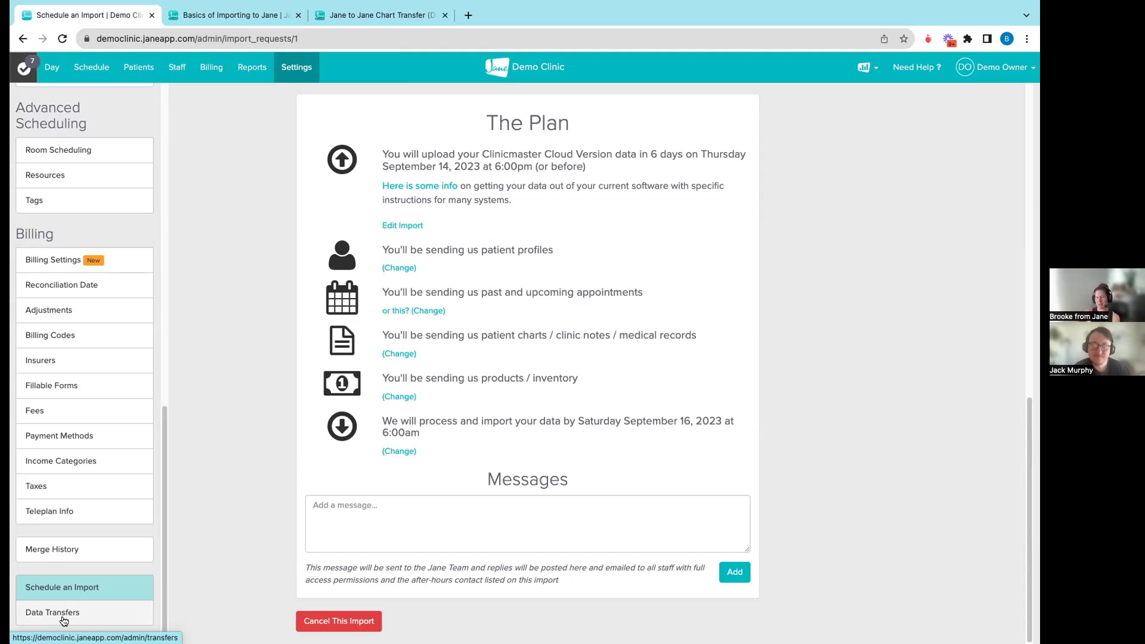
- Begin a new data replication from Data Transfers and read through its data ownership notes
left_click(57, 614)
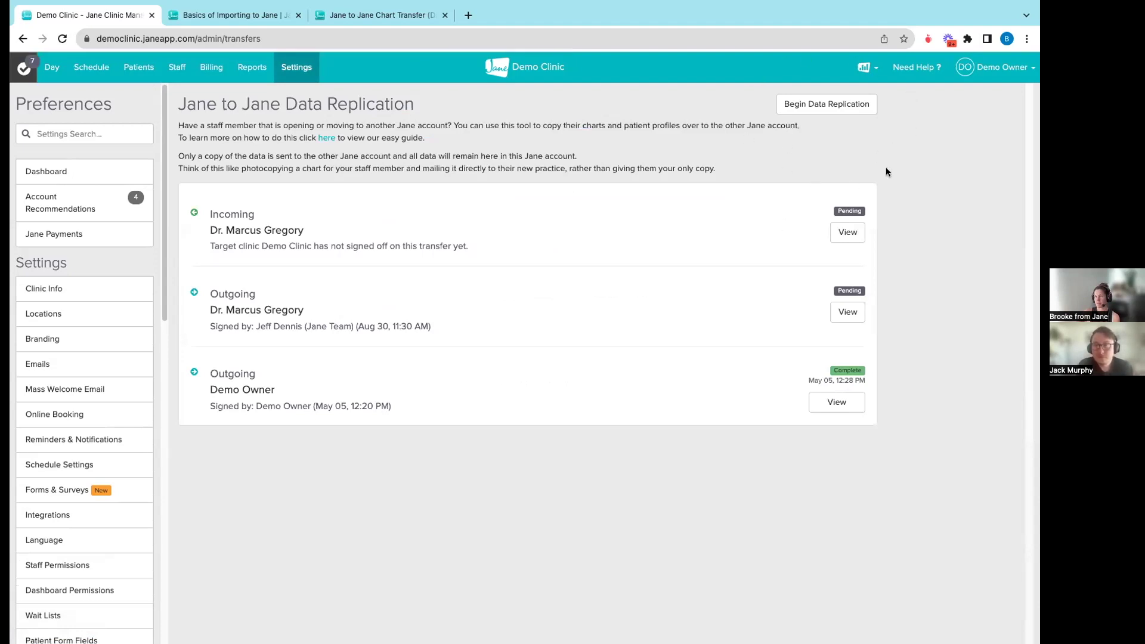
left_click(796, 105)
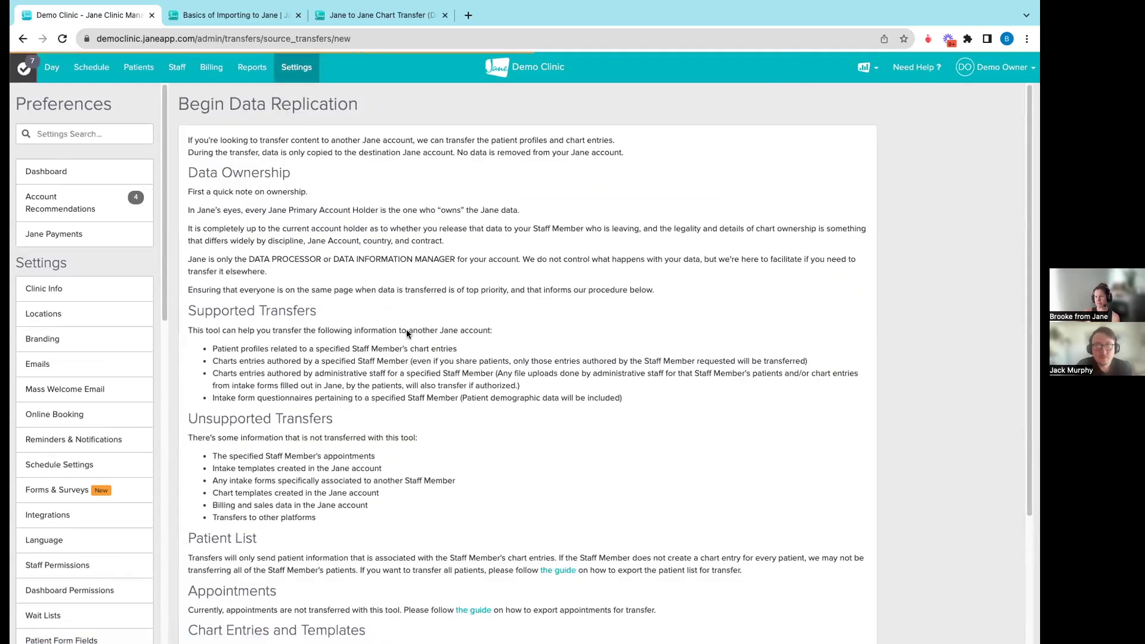
scroll(407, 331, "down", 3)
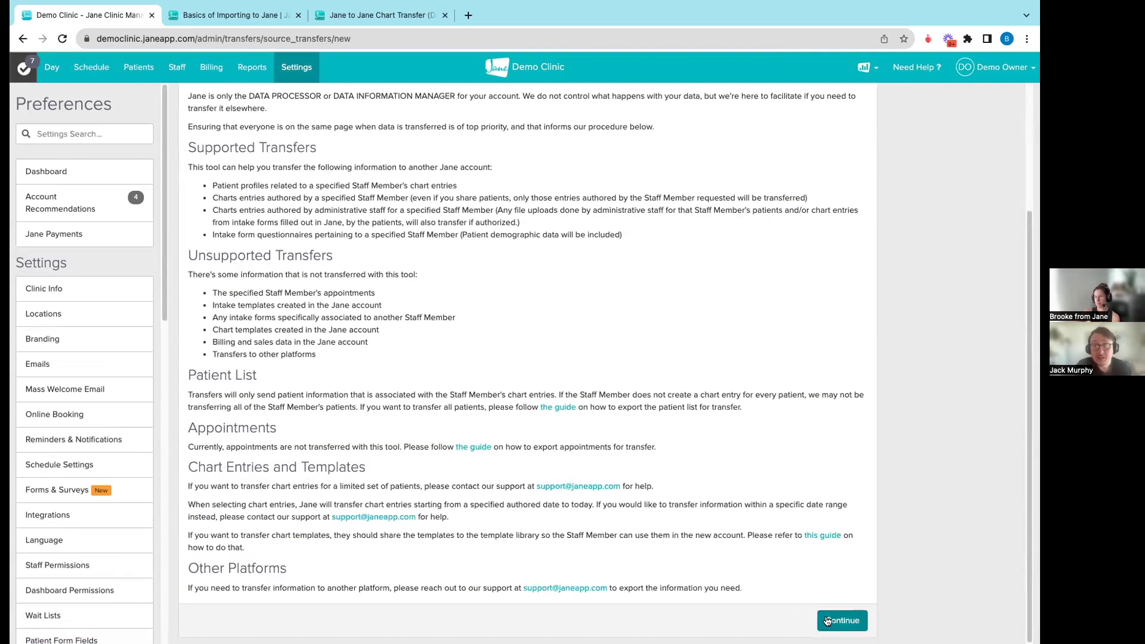
scroll(539, 472, "up", 3)
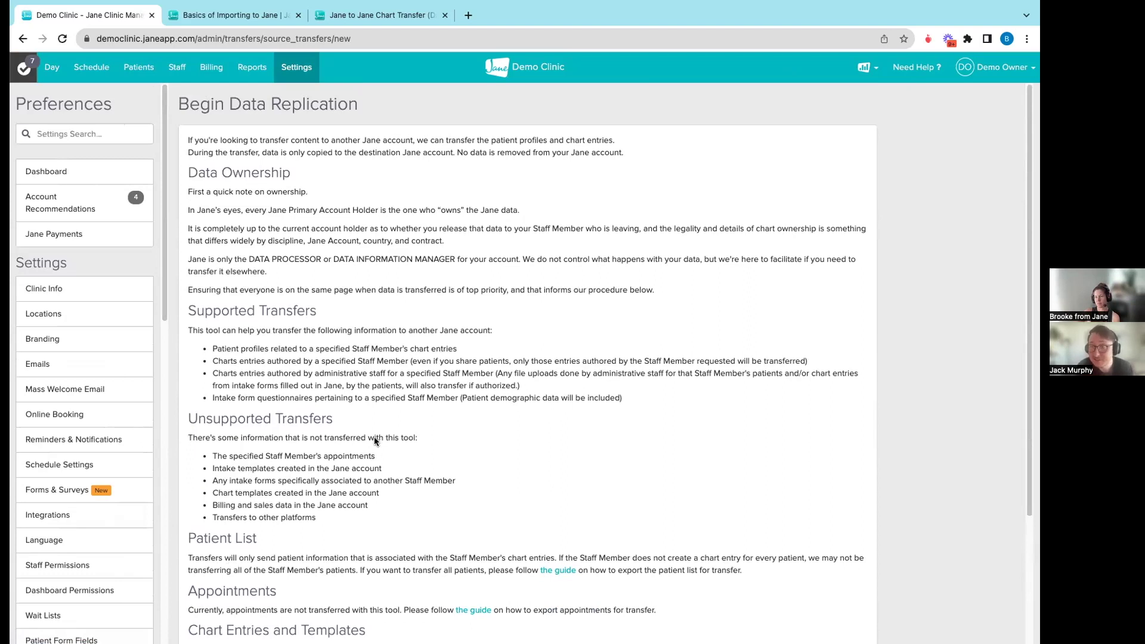
scroll(428, 402, "down", 1)
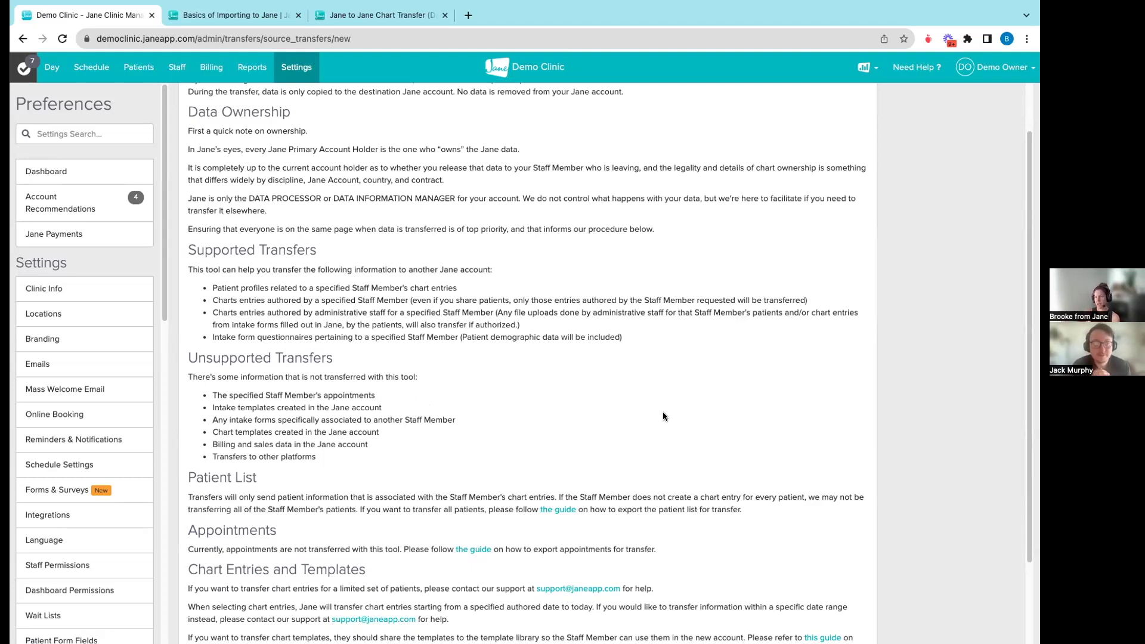
scroll(710, 436, "down", 3)
- Continue past the replication notes and search for the staff member whose charts are copied
left_click(840, 620)
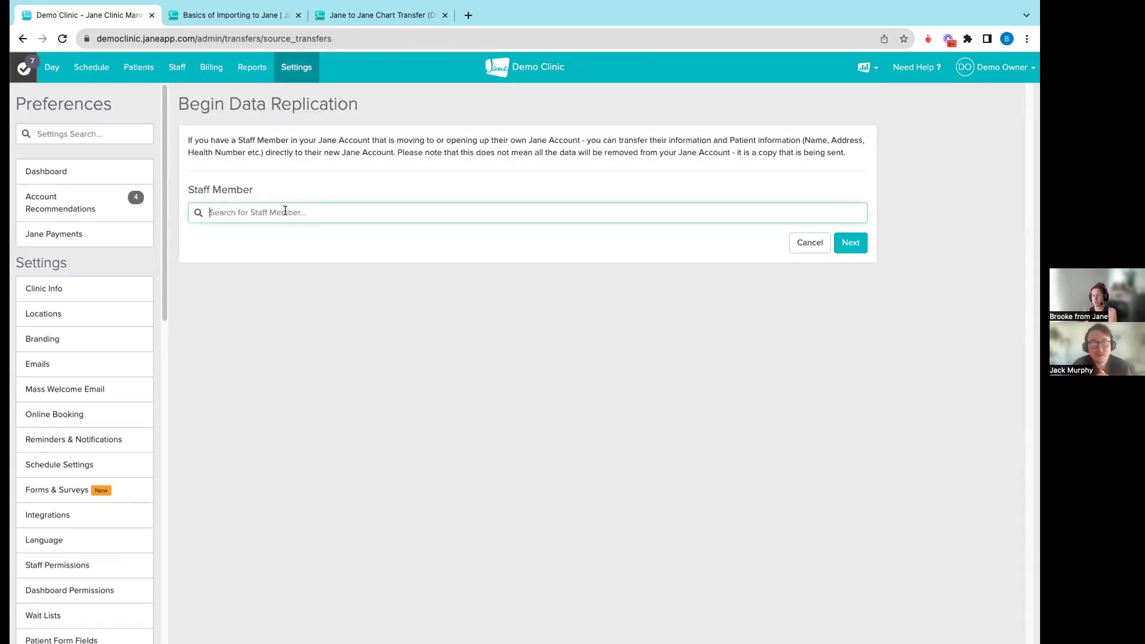
left_click(285, 210)
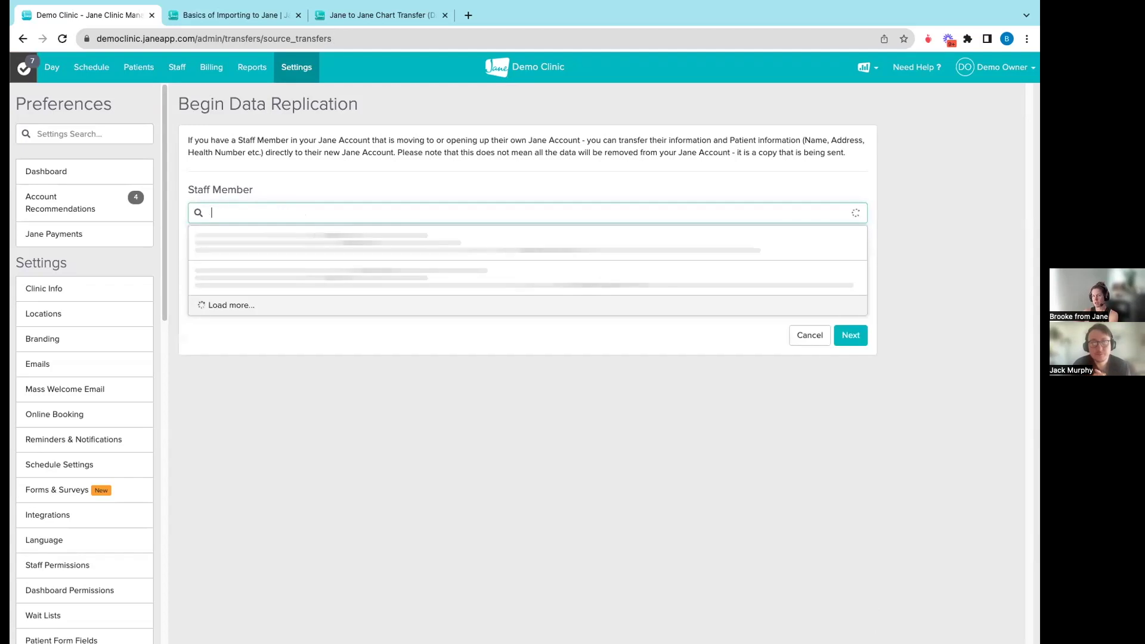
left_click(230, 236)
key("BackSpace")
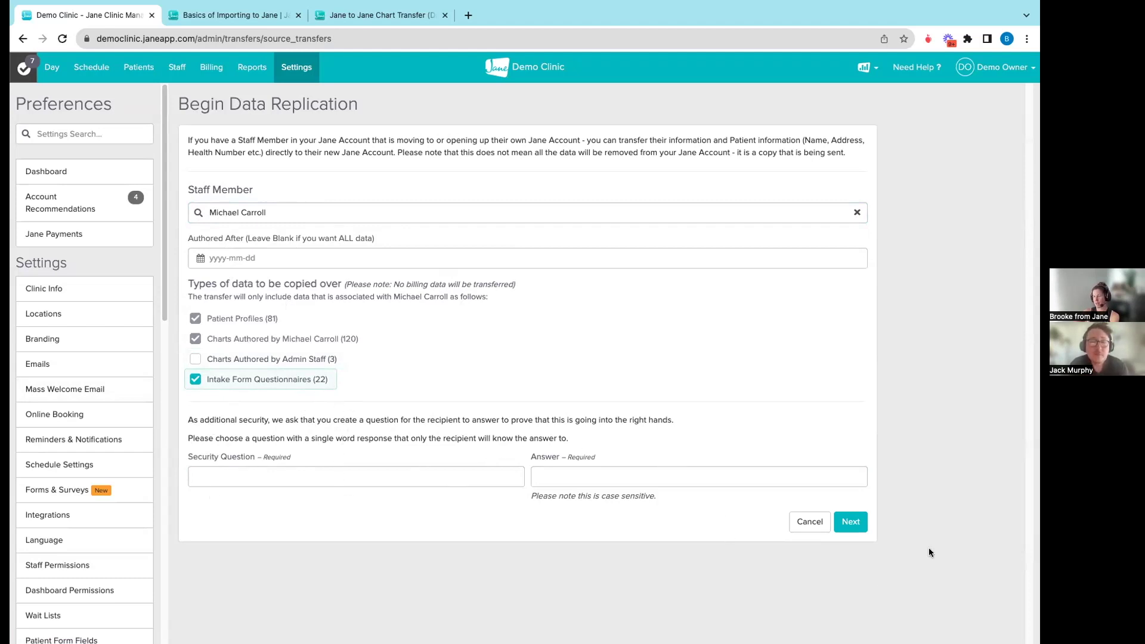
- Paste in a security question and type its security answer
left_click(302, 475)
key("Tab")
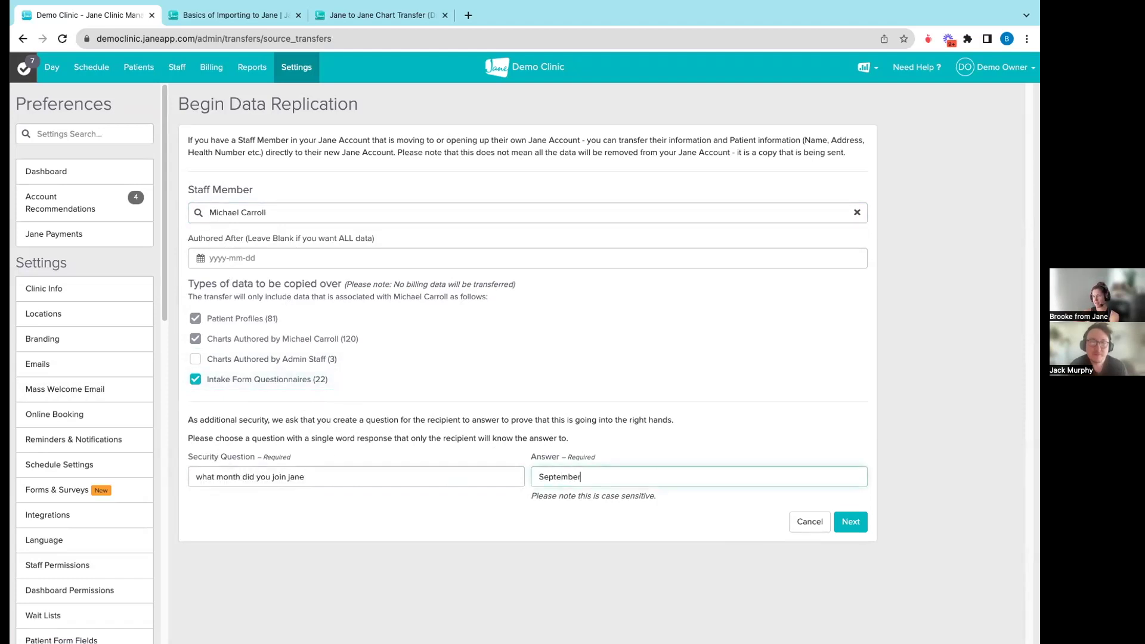
- Move to the sign-off step and enter the staff member's email in Send To
left_click(851, 522)
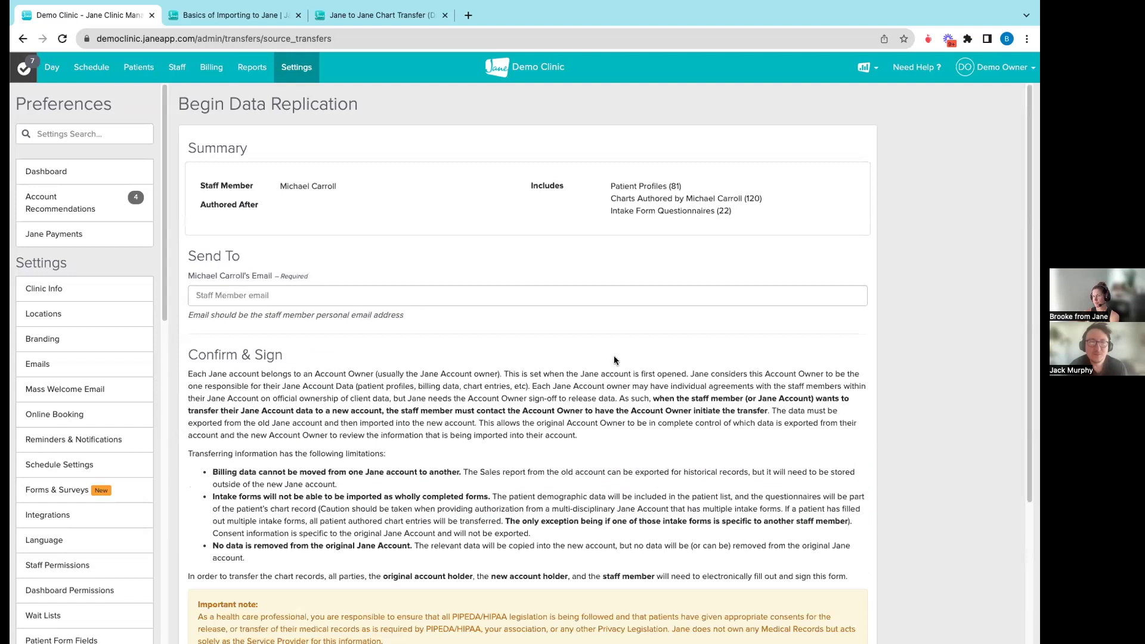
left_click(233, 295)
type("m")
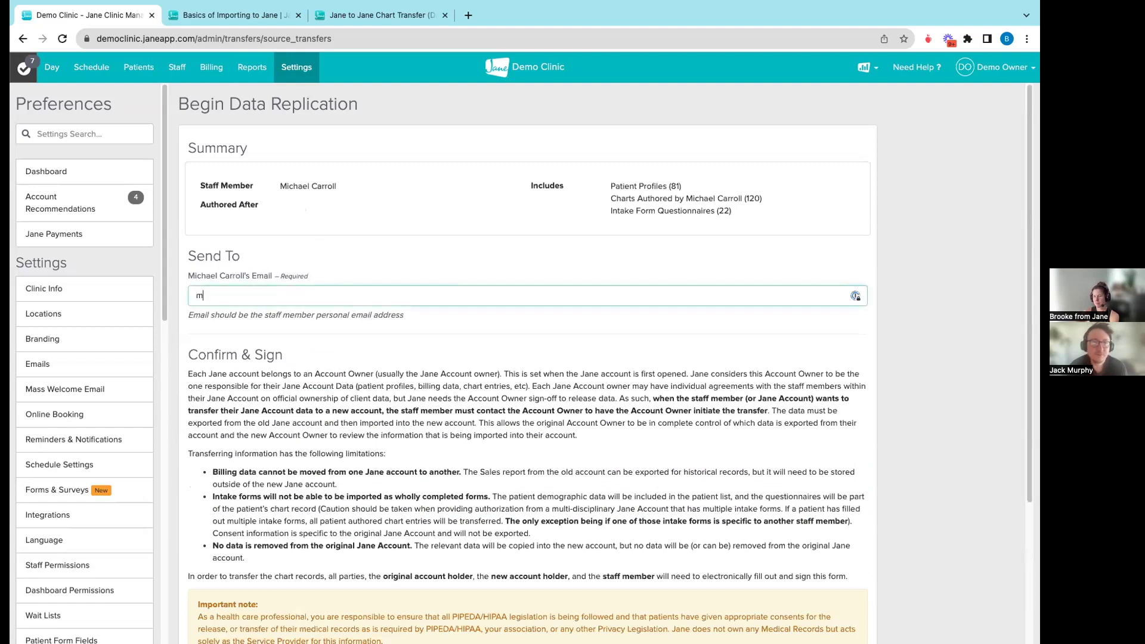
type("ichael@example.com")
scroll(407, 425, "down", 3)
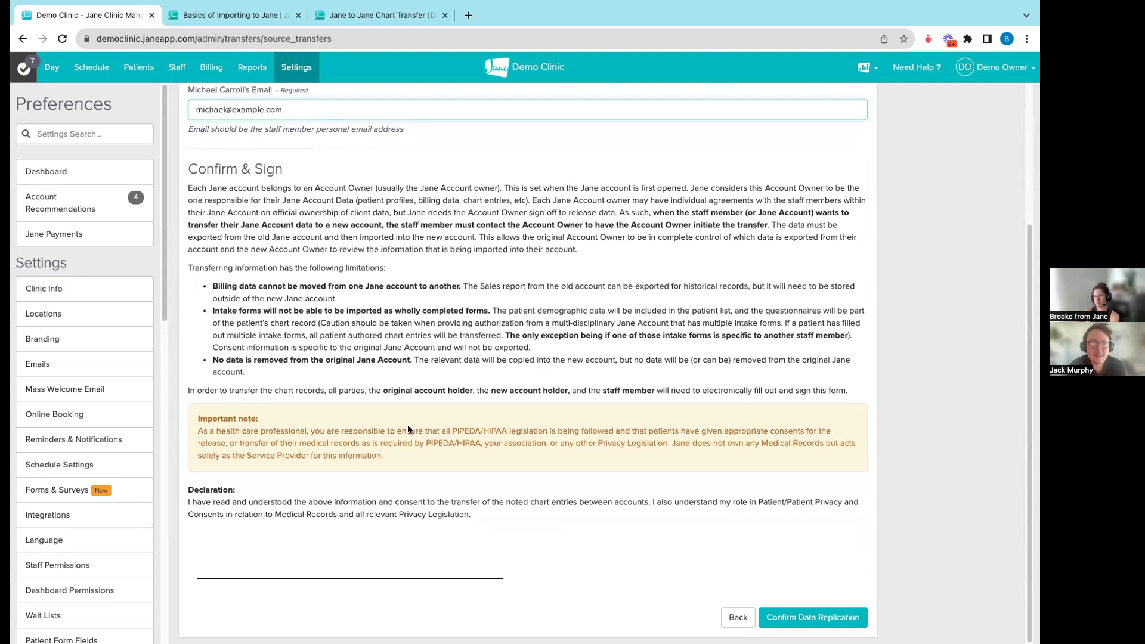
- Sign the declaration on the signature pad and confirm the data replication
left_click(282, 559)
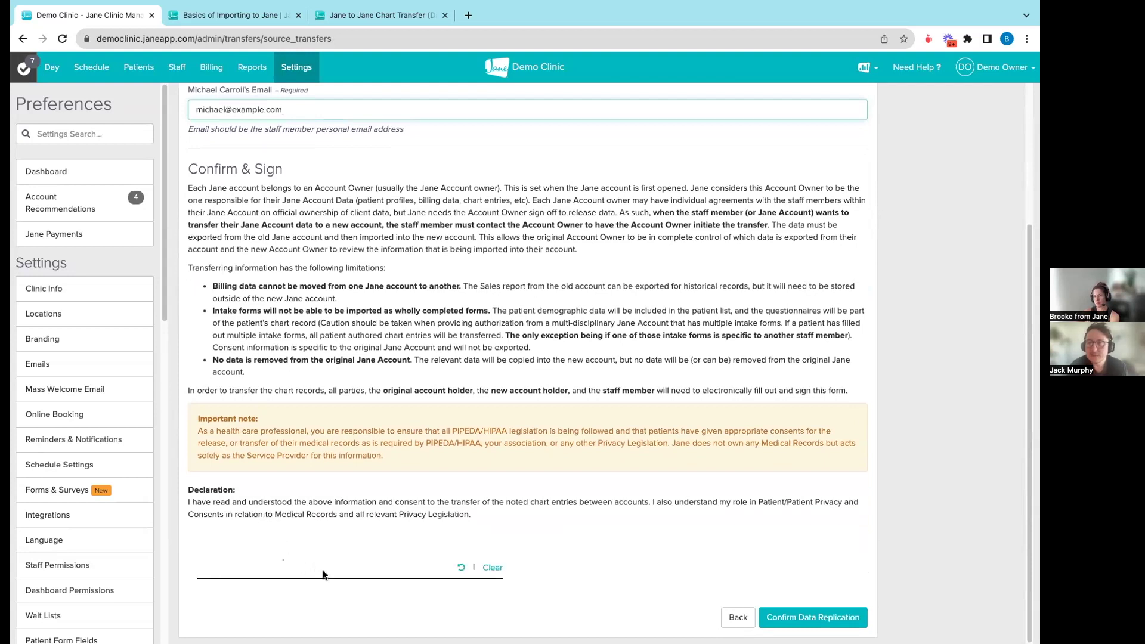
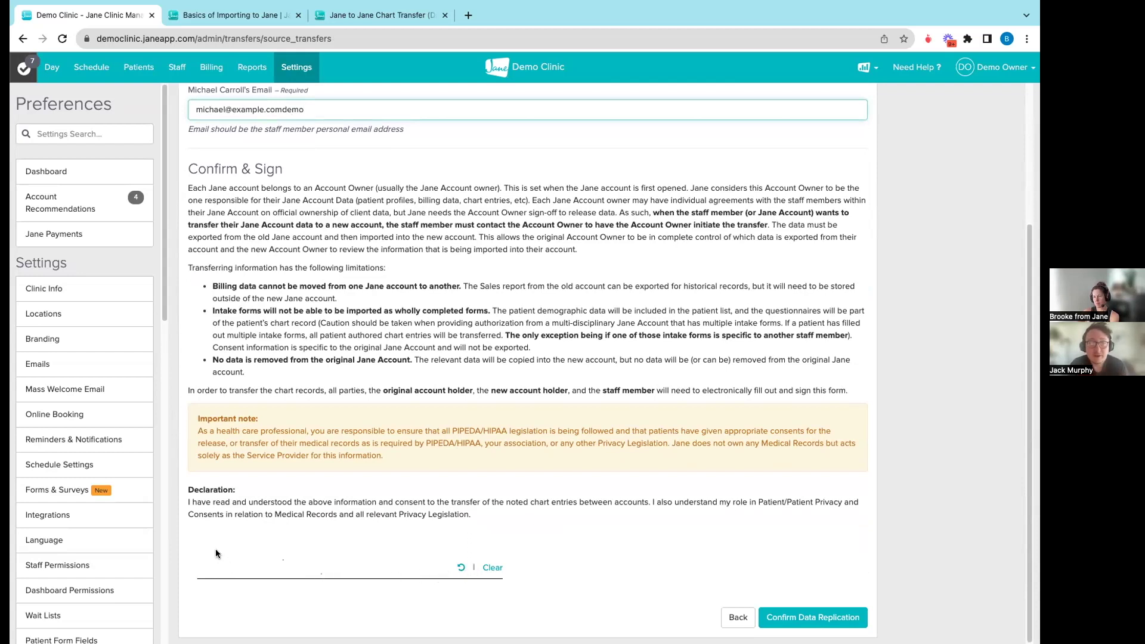
mouse_move(216, 548)
left_mouse_down()
mouse_move(220, 588)
mouse_move(225, 564)
mouse_move(215, 571)
mouse_move(266, 559)
left_mouse_up()
left_click(461, 567)
left_click(493, 567)
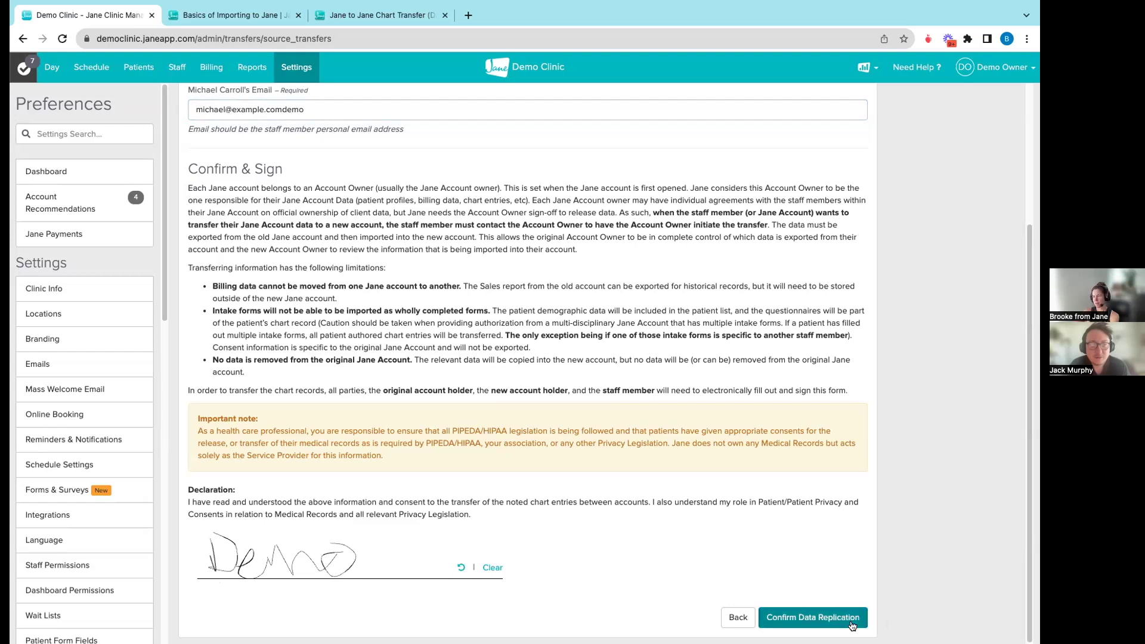
left_click(828, 623)
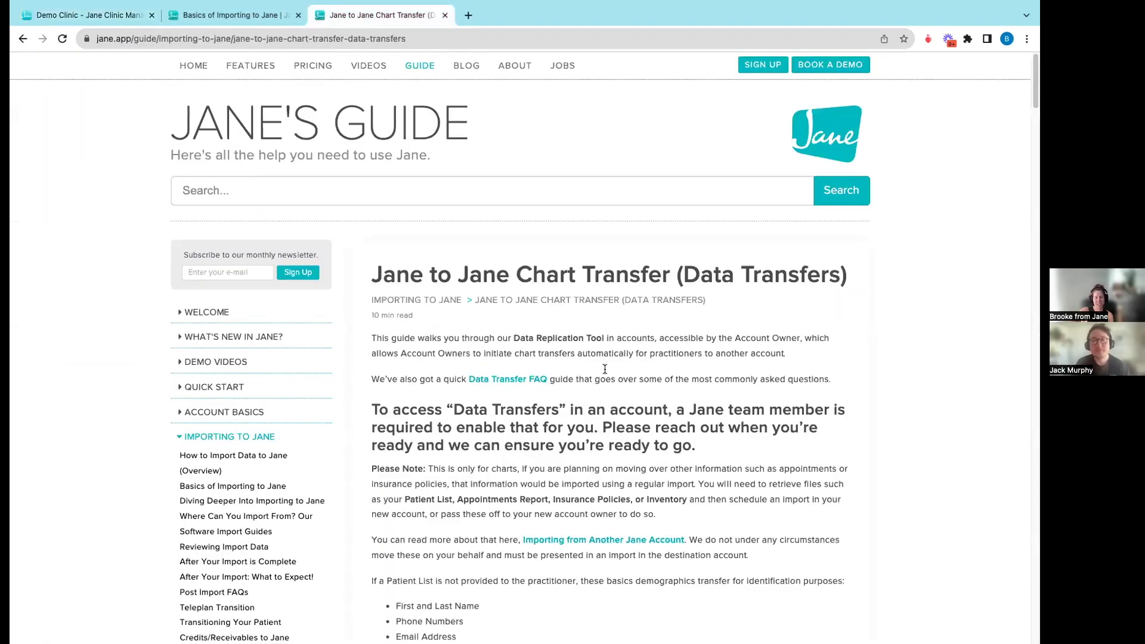
- Open the 'Jane to Jane Chart Transfer (Data Transfers)' guide article and read down to its Begin Data Replication steps
scroll(397, 405, "down", 6)
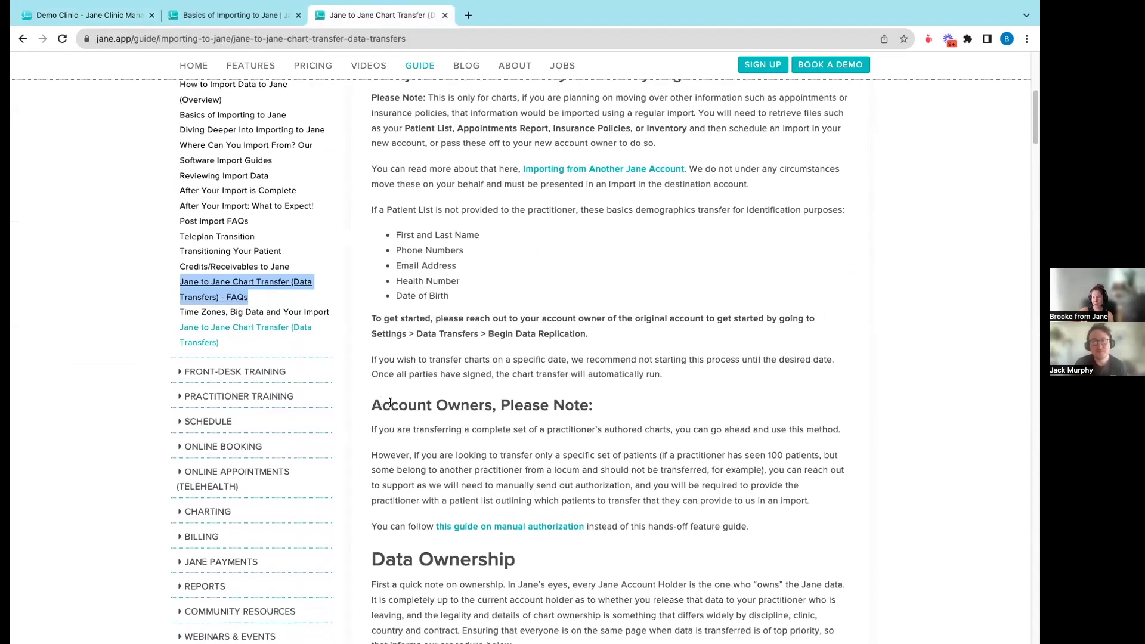
left_click(207, 334)
scroll(599, 385, "down", 4)
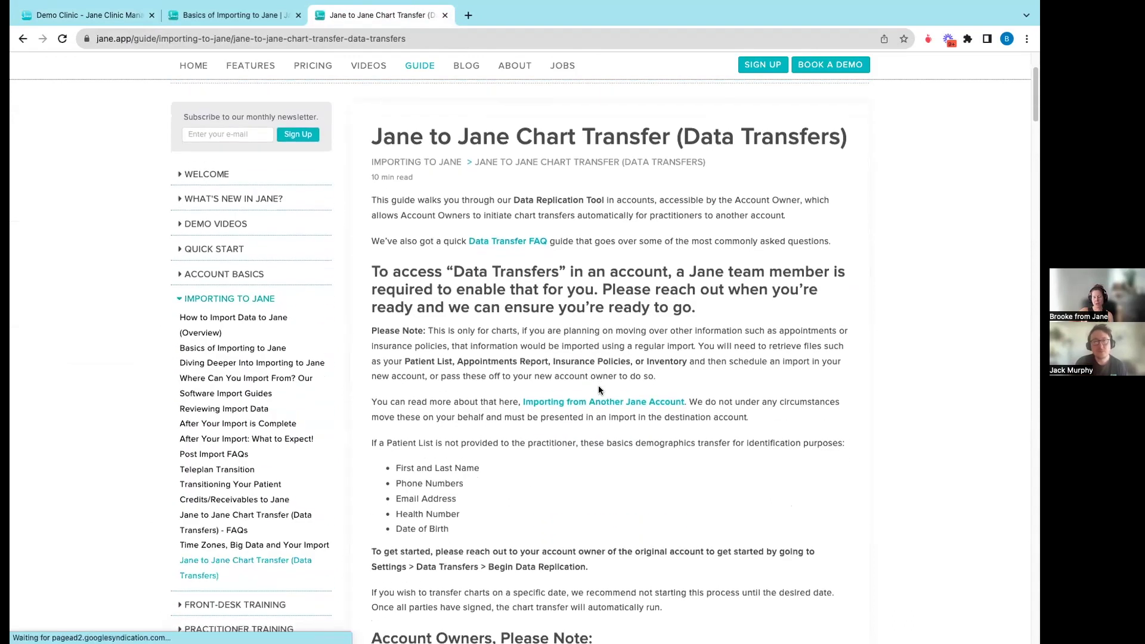
scroll(599, 385, "down", 3)
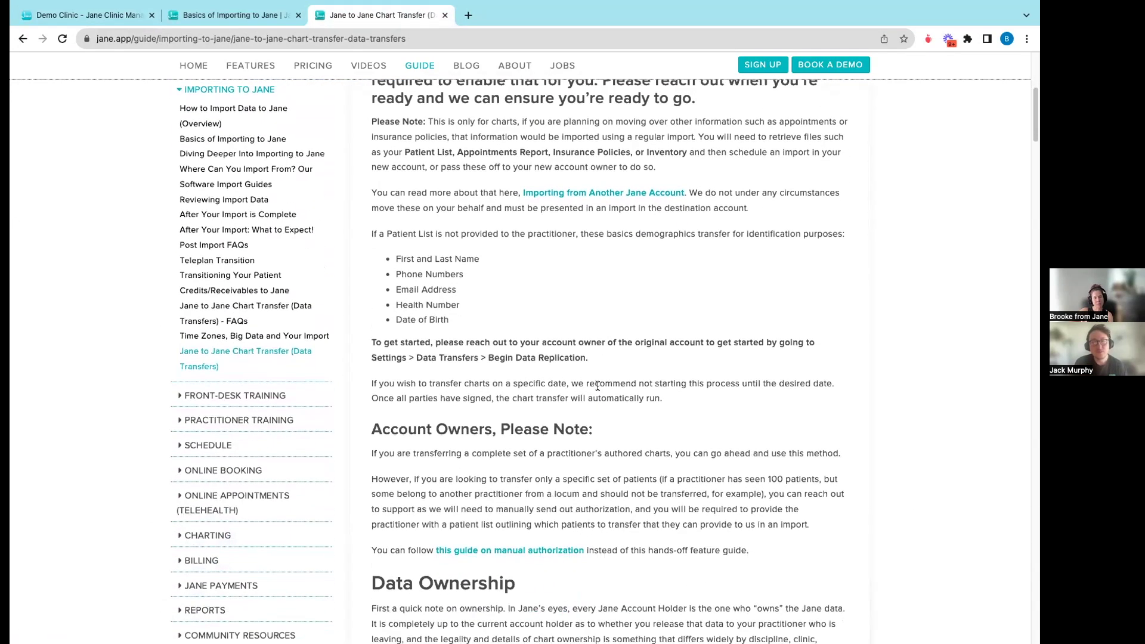